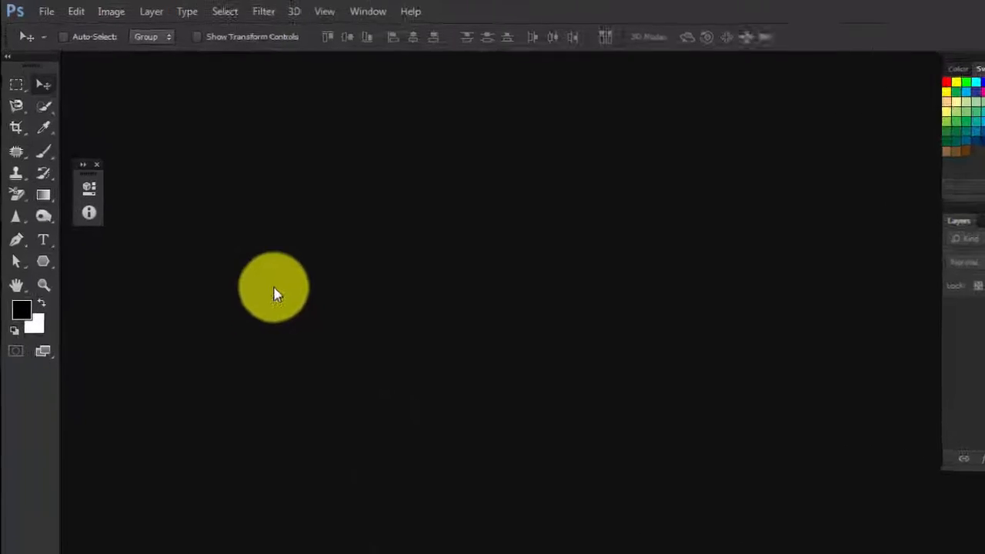
Step: Open the image poppy-5199556 from the youtube tutorials New folder
click(66, 20)
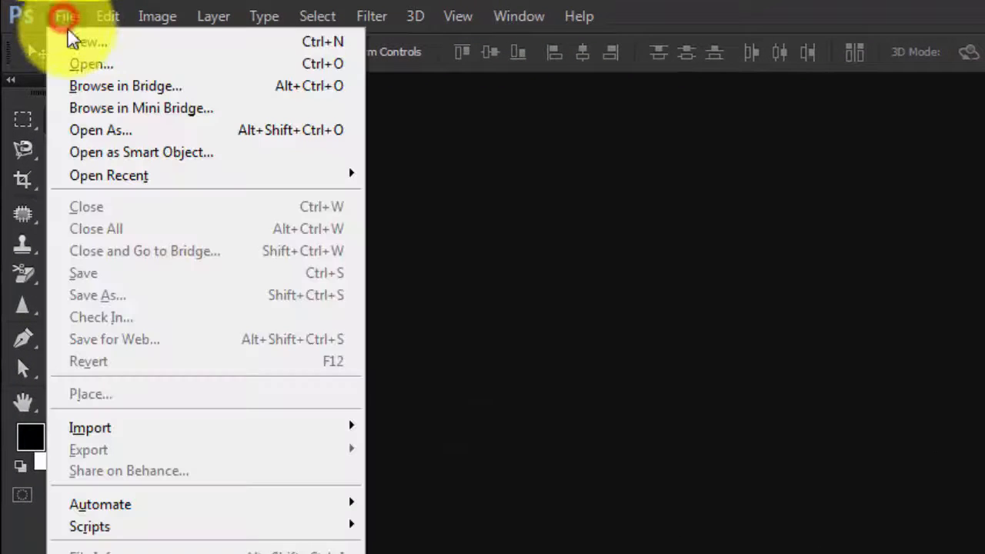
click(84, 62)
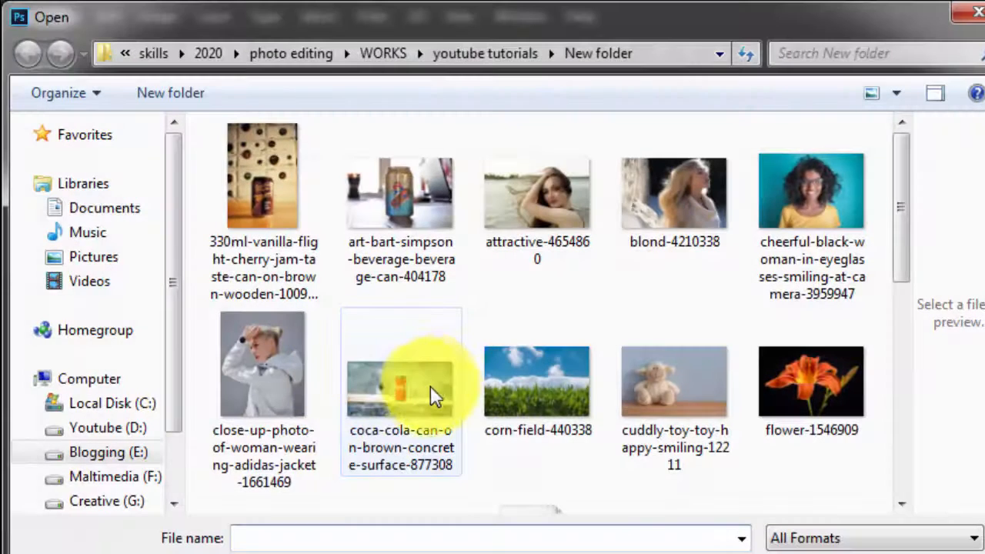
drag(903, 258, 908, 402)
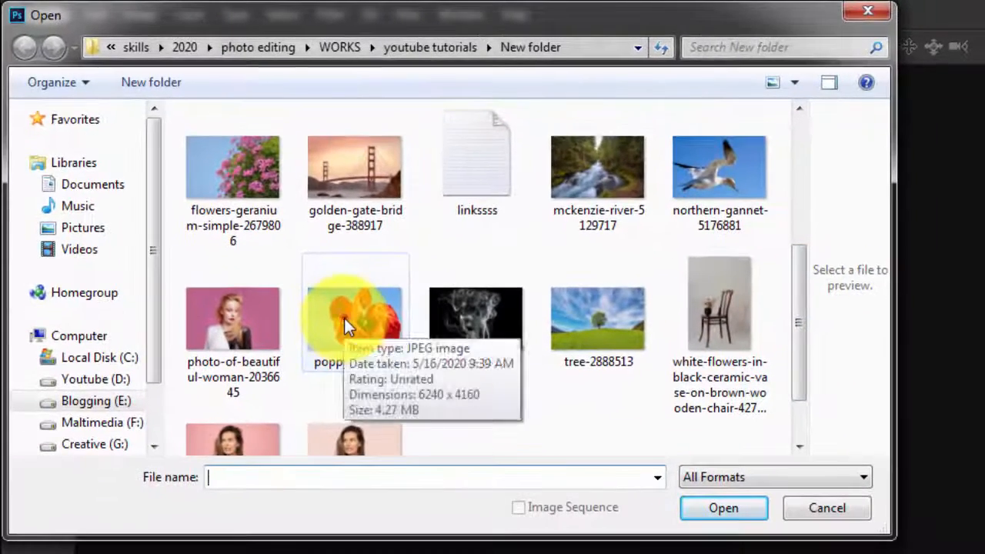
click(369, 346)
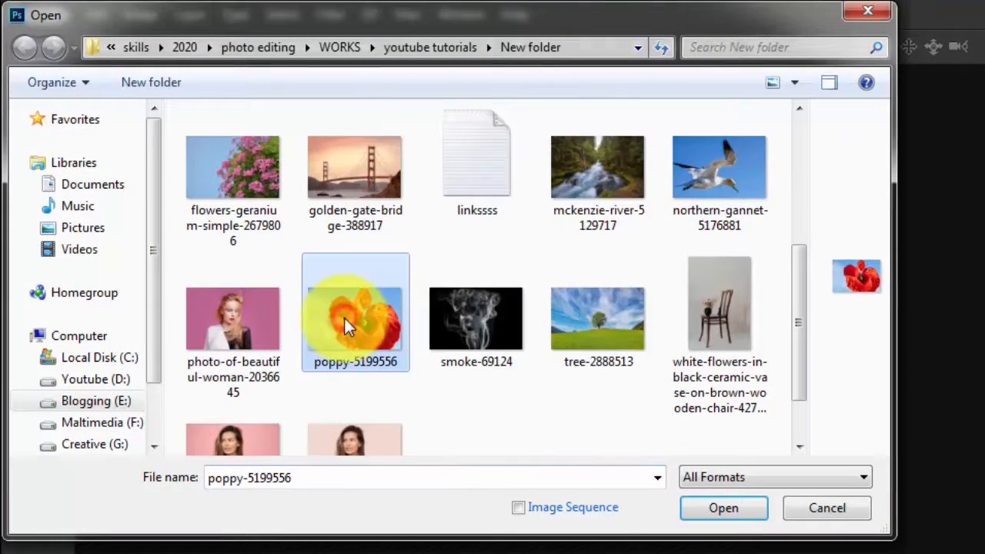
click(705, 509)
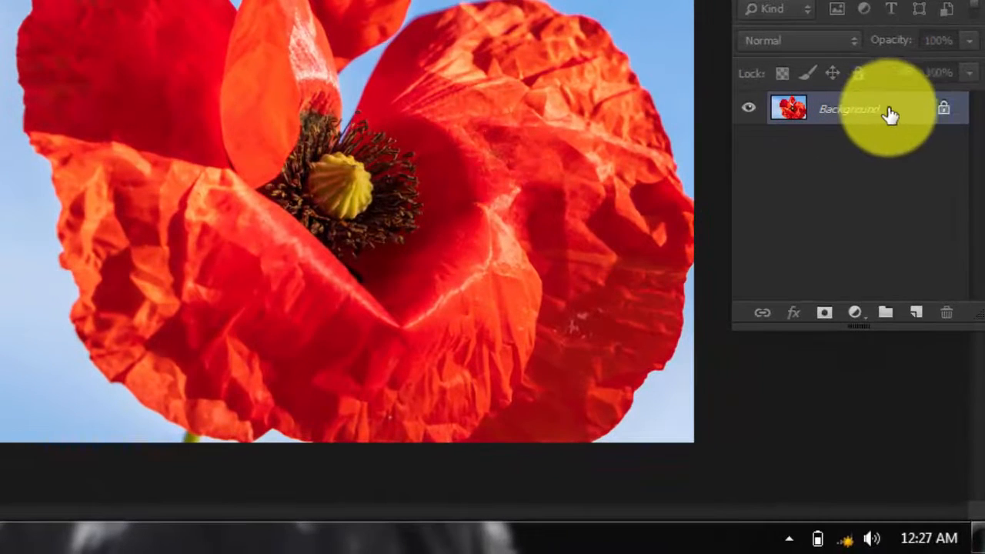
Step: Duplicate the Background layer and hide the original Background layer
drag(903, 113, 921, 305)
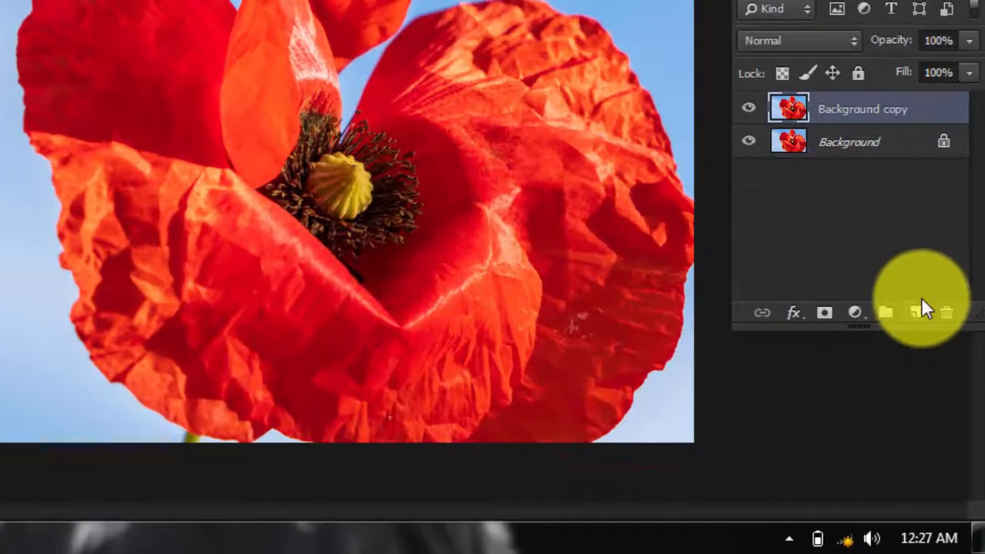
click(748, 145)
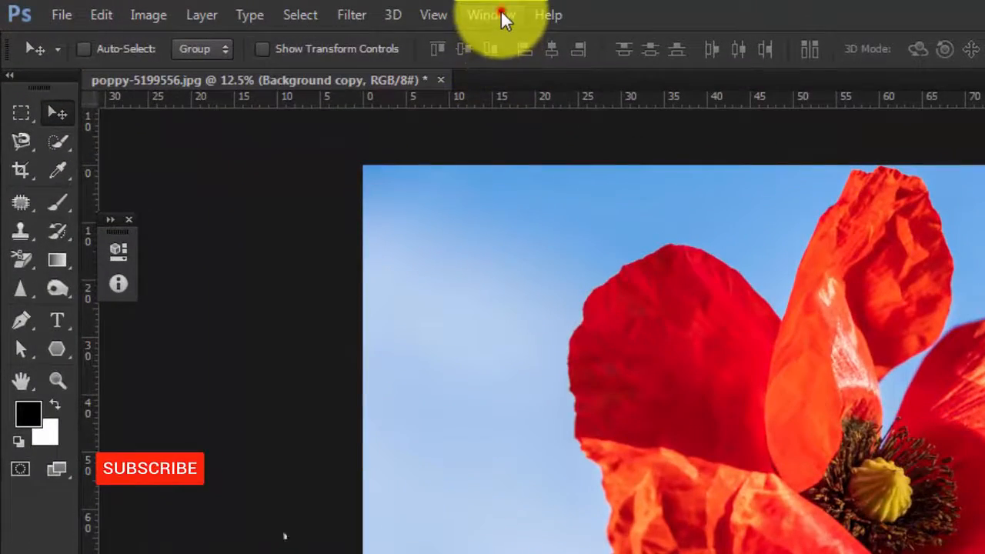
Step: Display the image's channels and compare Red, Green and Blue individually for contrast between the flower and its background
click(425, 13)
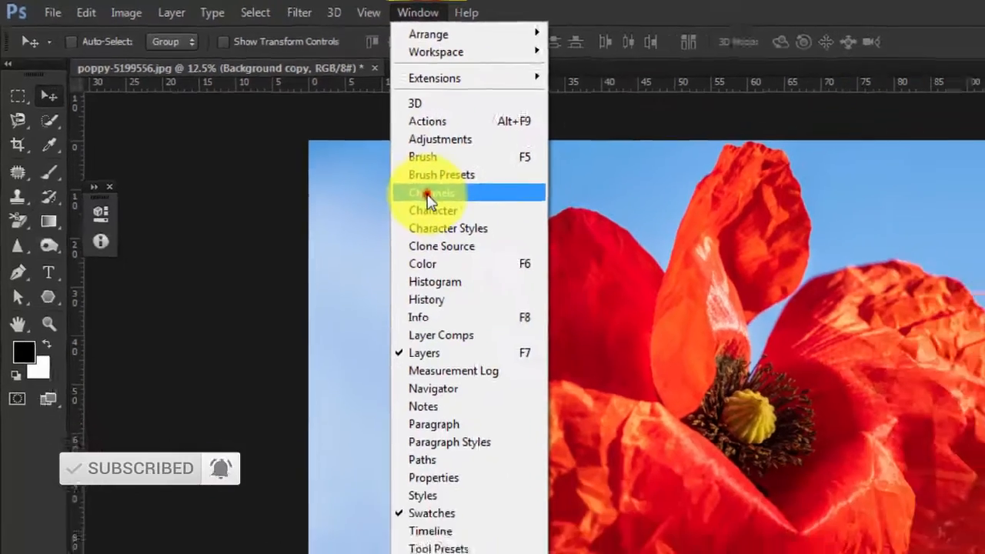
click(502, 227)
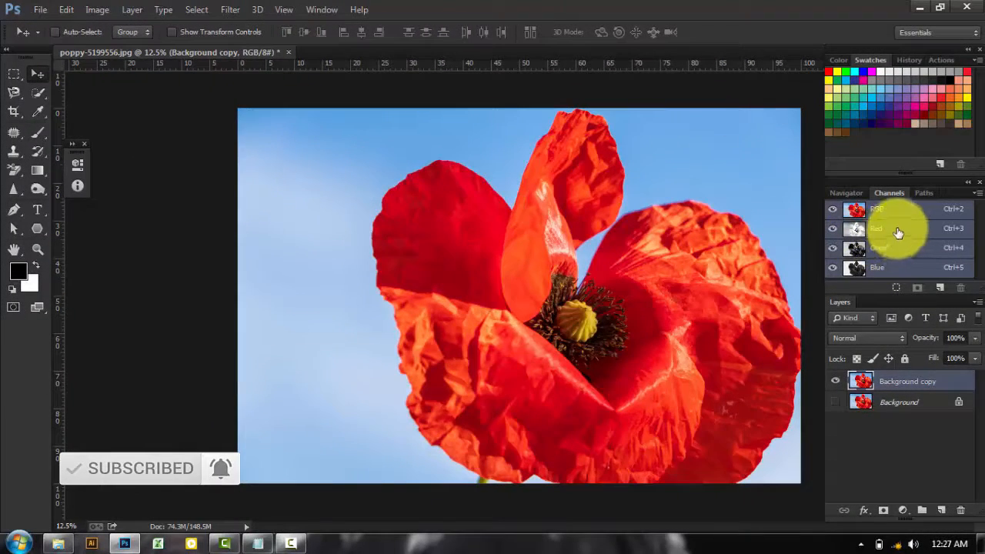
drag(948, 181, 214, 167)
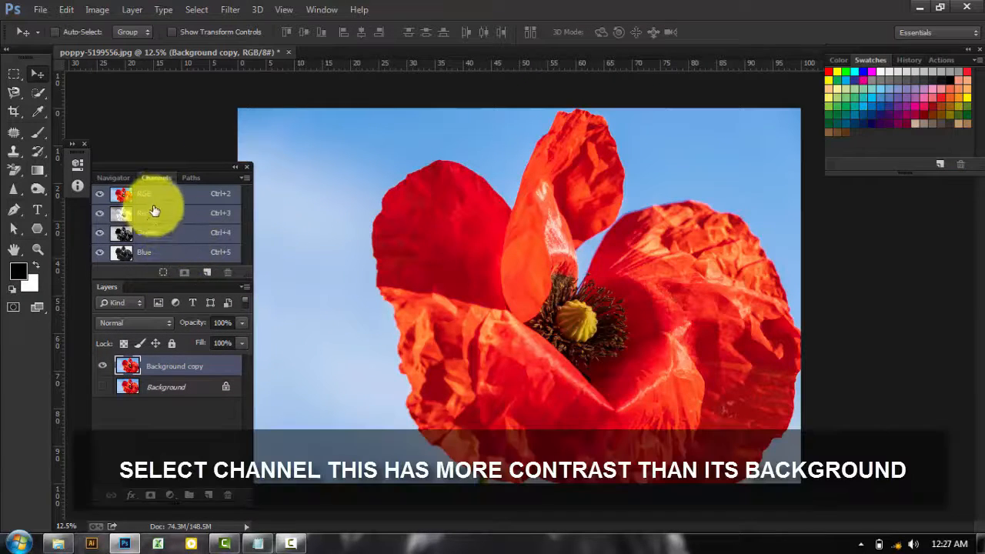
click(166, 215)
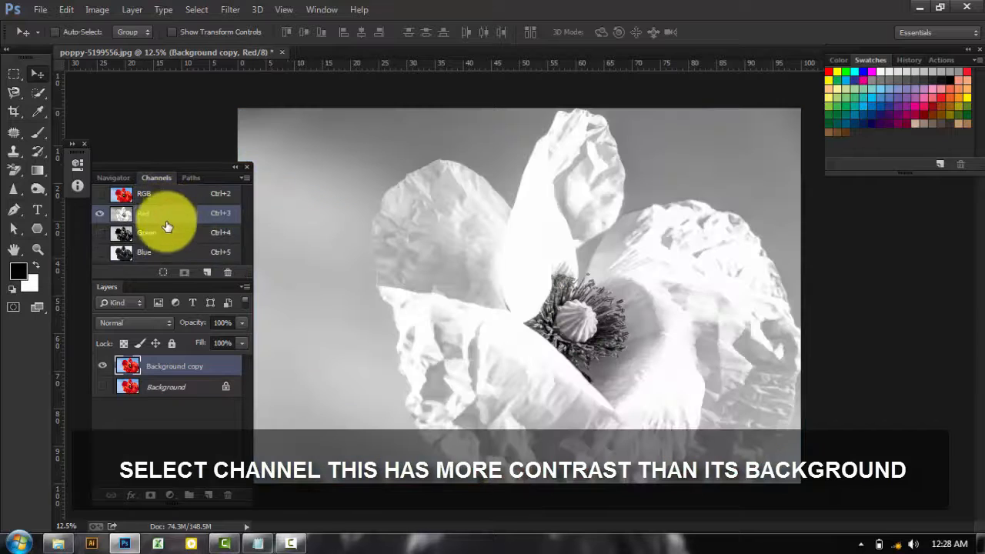
click(171, 234)
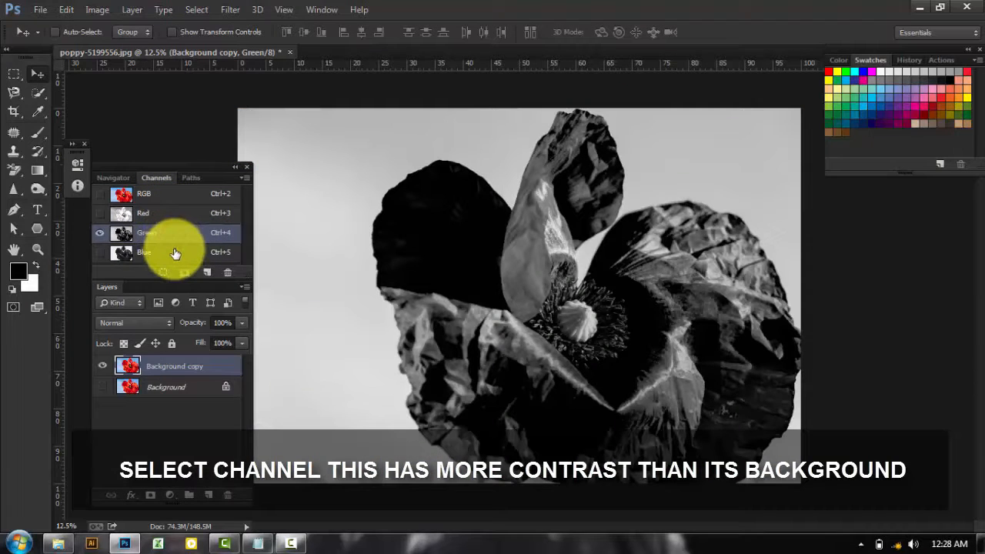
click(174, 253)
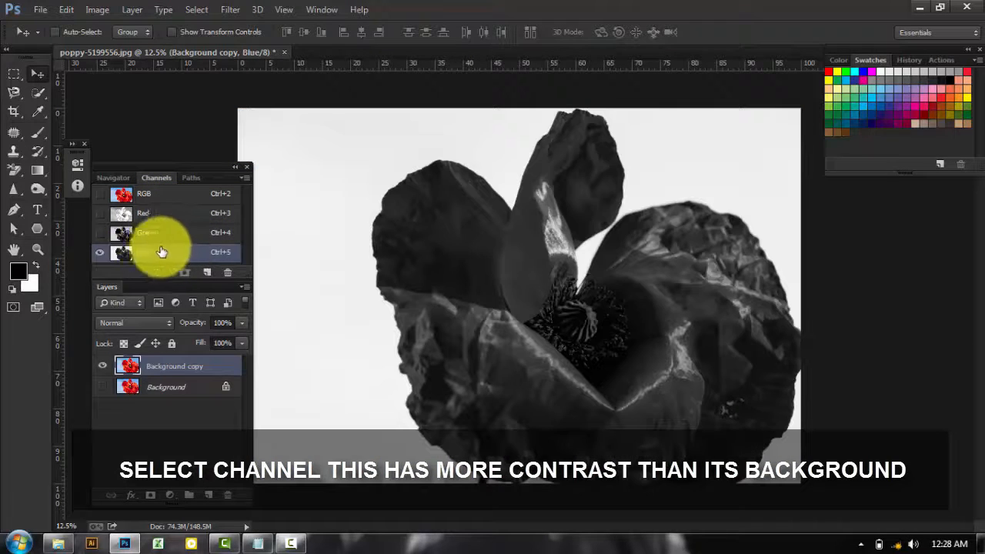
Step: Duplicate the Blue channel, make white the foreground color and clear the floating channel list off the canvas
drag(173, 252, 207, 273)
key(x)
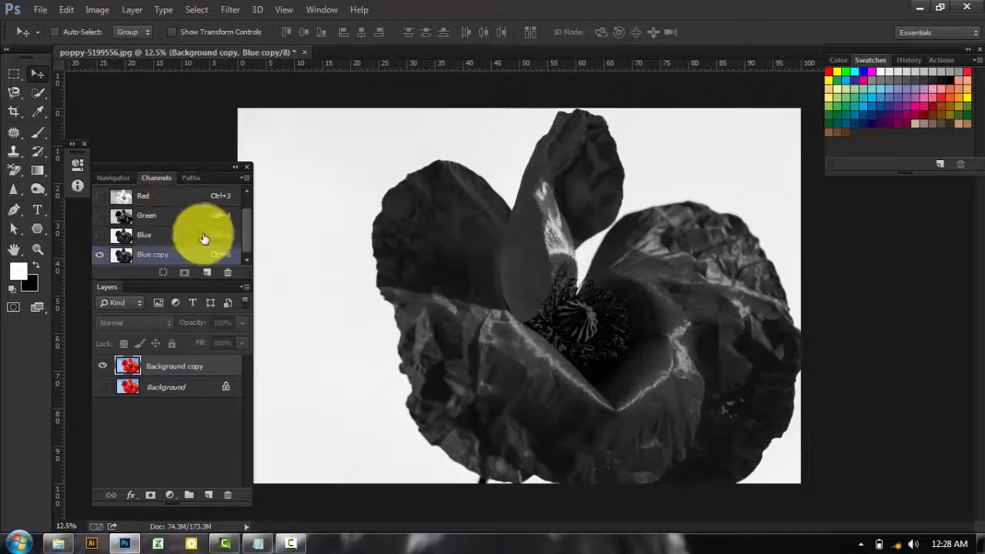
drag(204, 165, 926, 192)
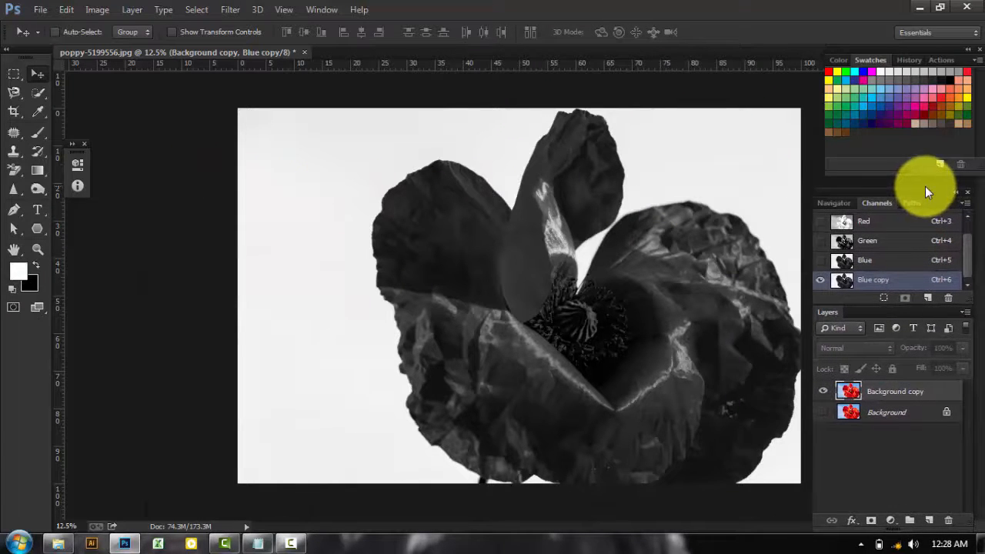
drag(914, 188, 914, 183)
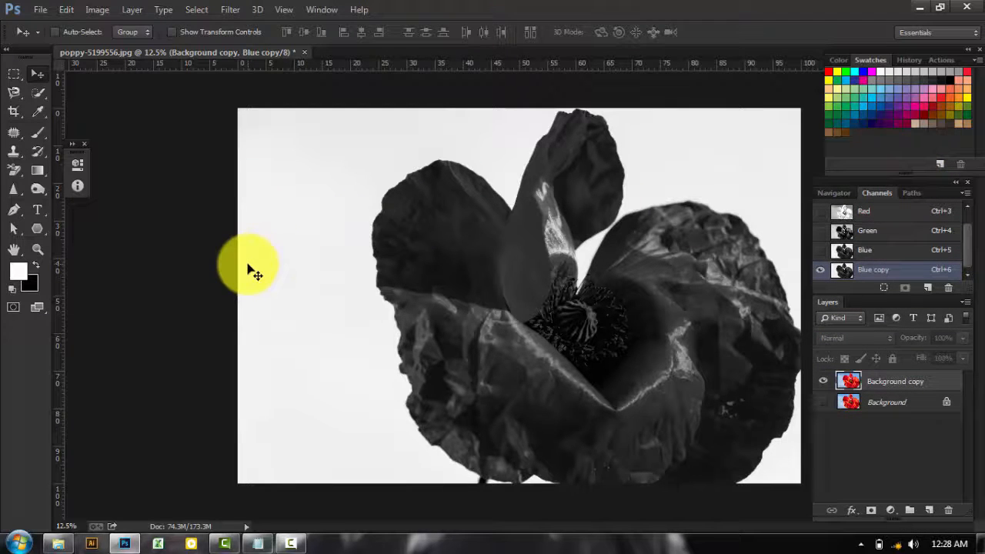
Step: Darken the flower in the duplicated Blue channel with Levels, using input shadows 144 and midtones 0.68
key(ctrl+l)
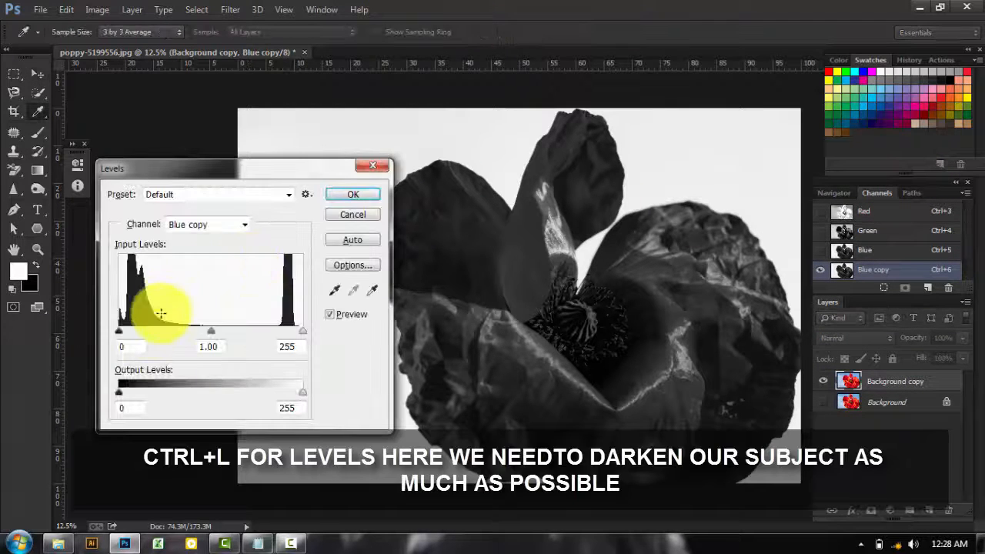
drag(122, 333, 161, 331)
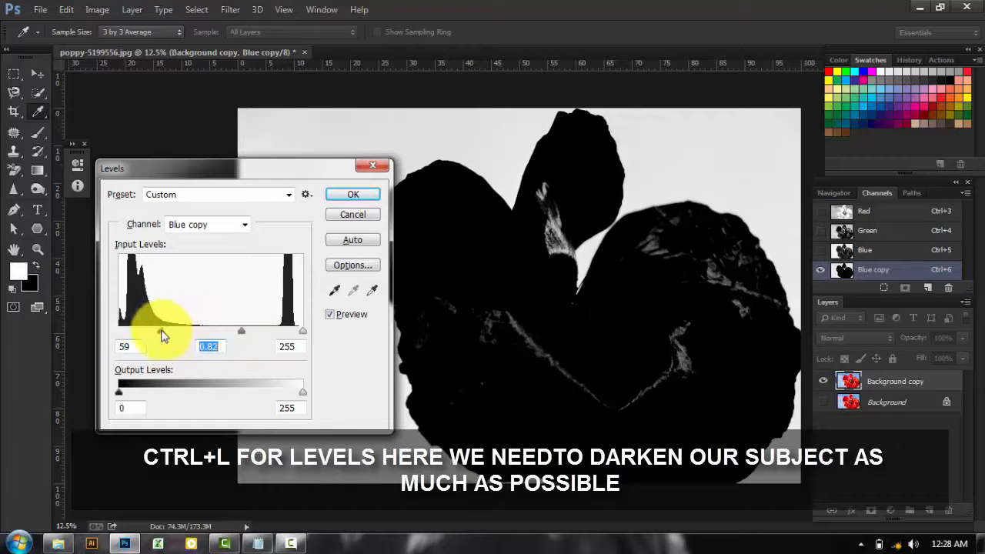
drag(174, 336, 182, 335)
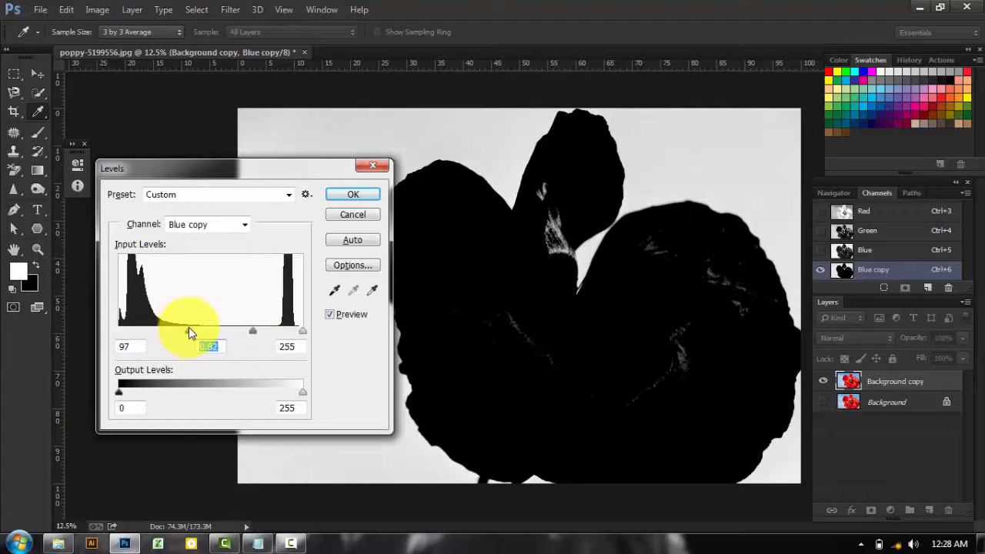
click(189, 330)
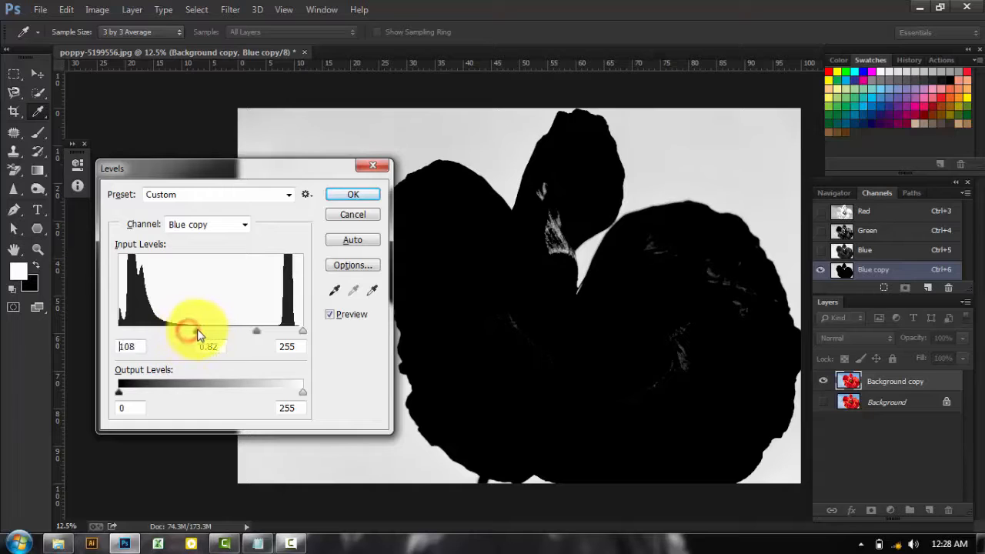
drag(201, 333, 222, 327)
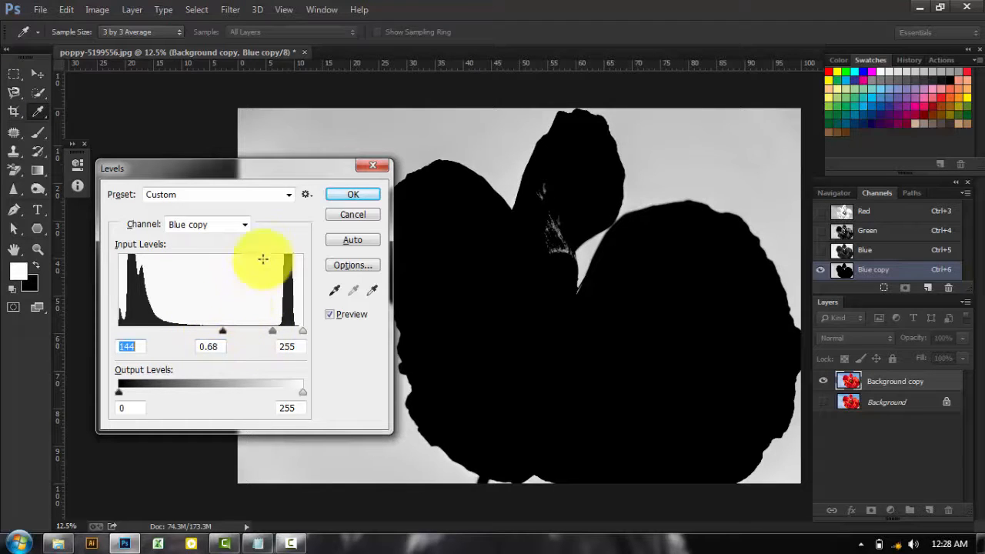
click(342, 193)
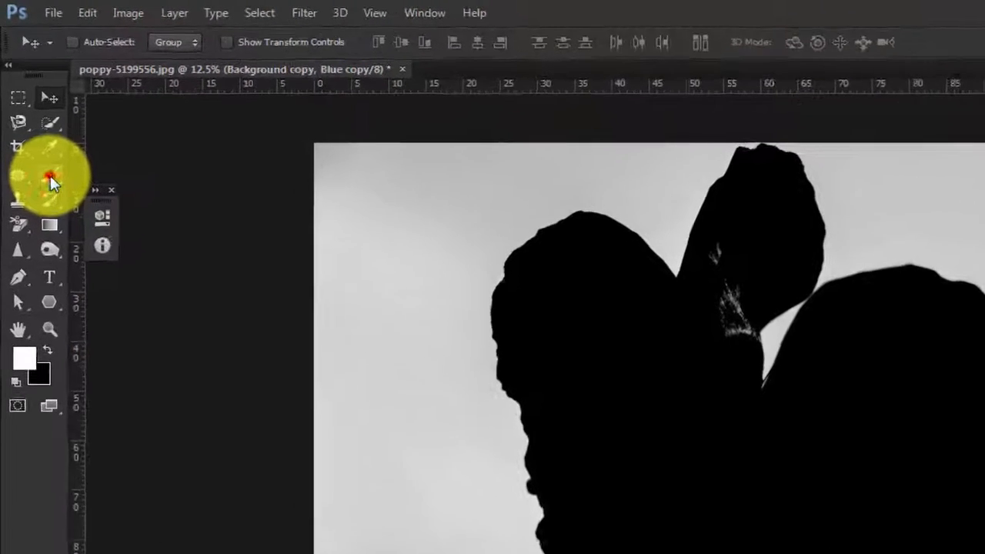
Step: Set up the Brush tool with Overlay mode, 25% flow and a soft round tip at 0% hardness
click(37, 131)
click(102, 194)
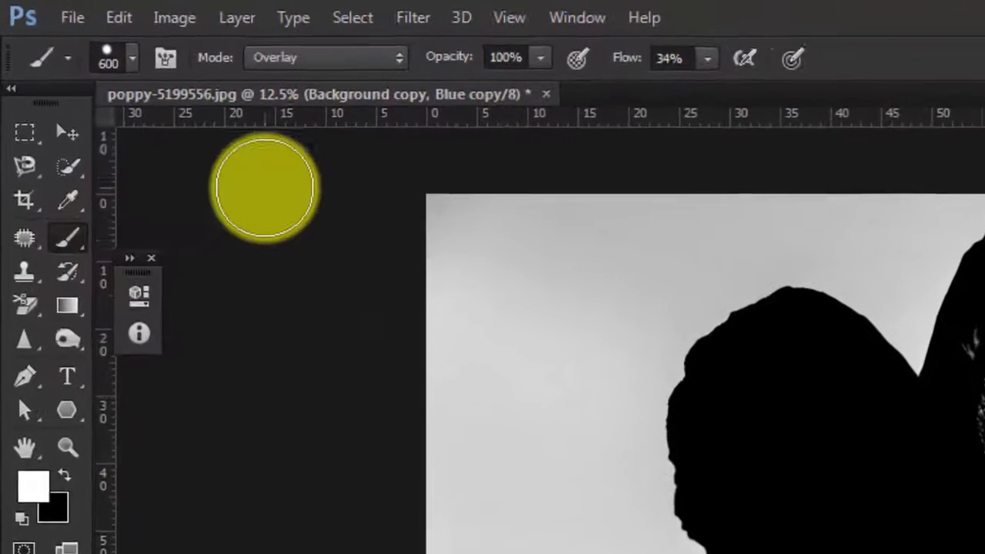
click(408, 65)
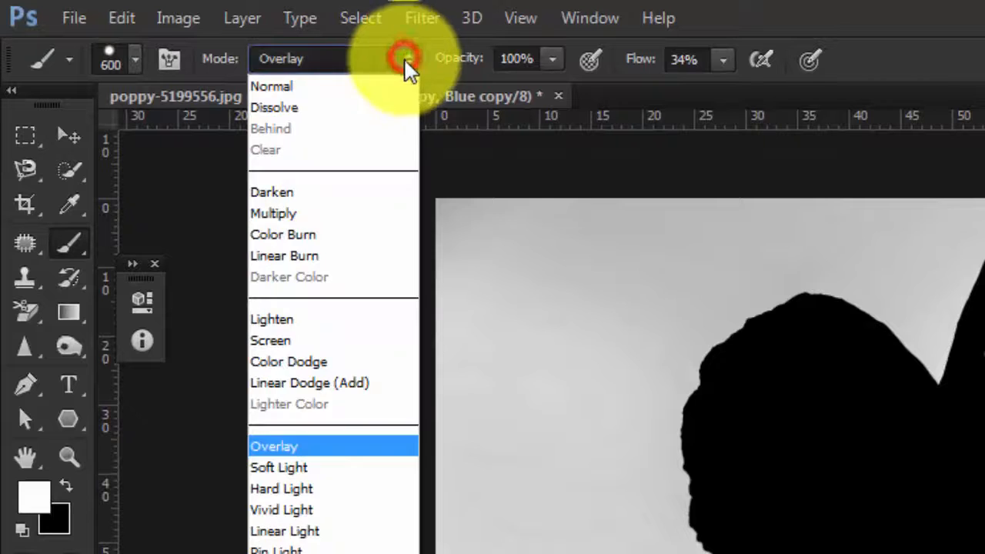
click(304, 447)
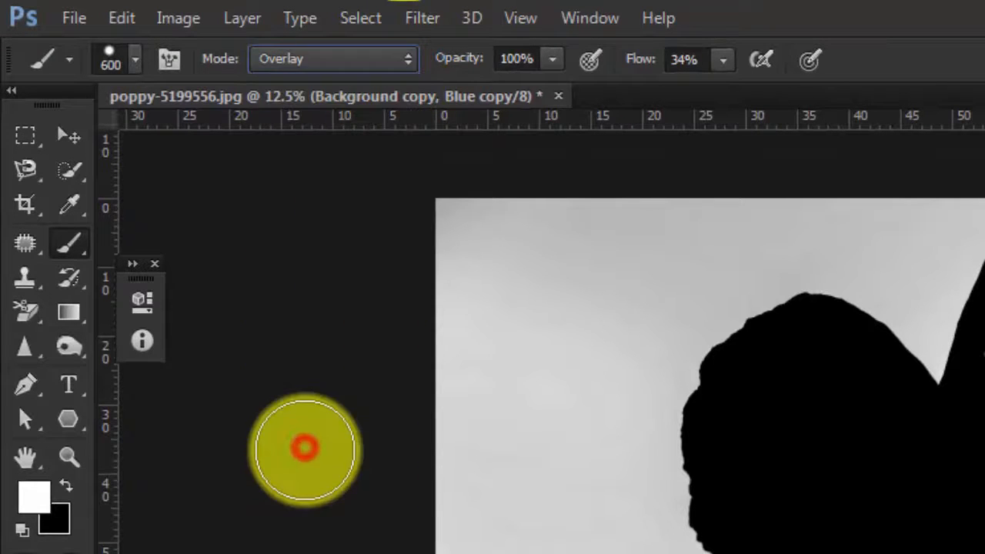
click(722, 59)
drag(723, 89, 709, 89)
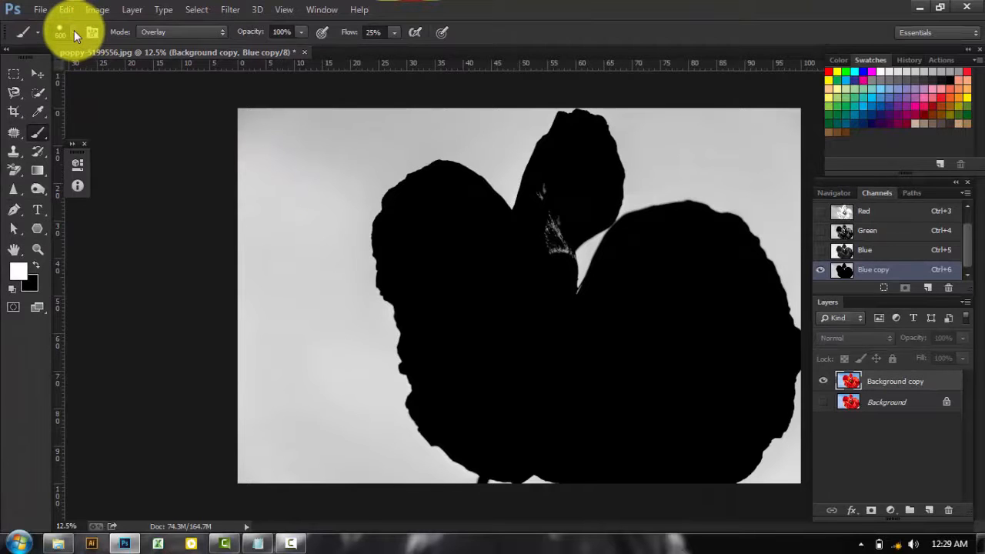
click(74, 32)
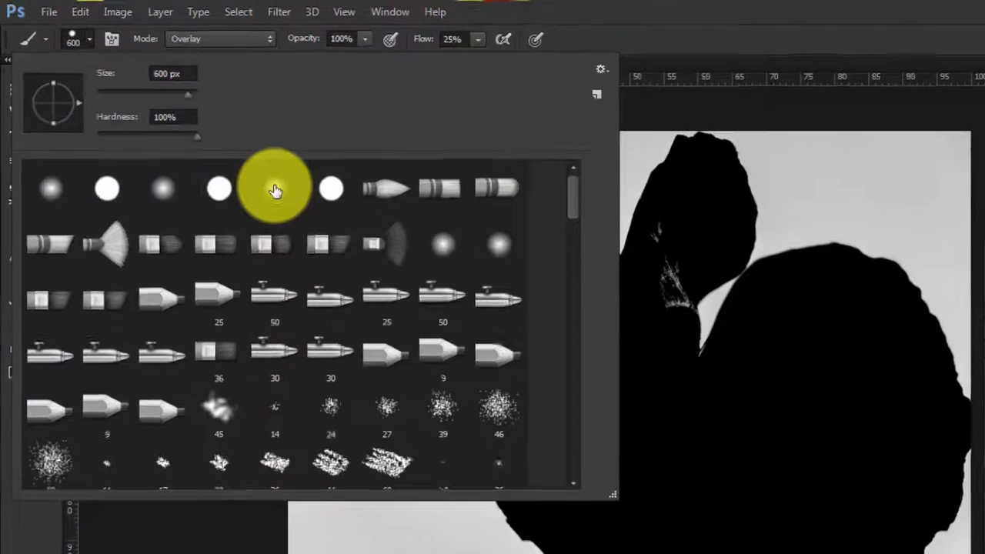
click(226, 155)
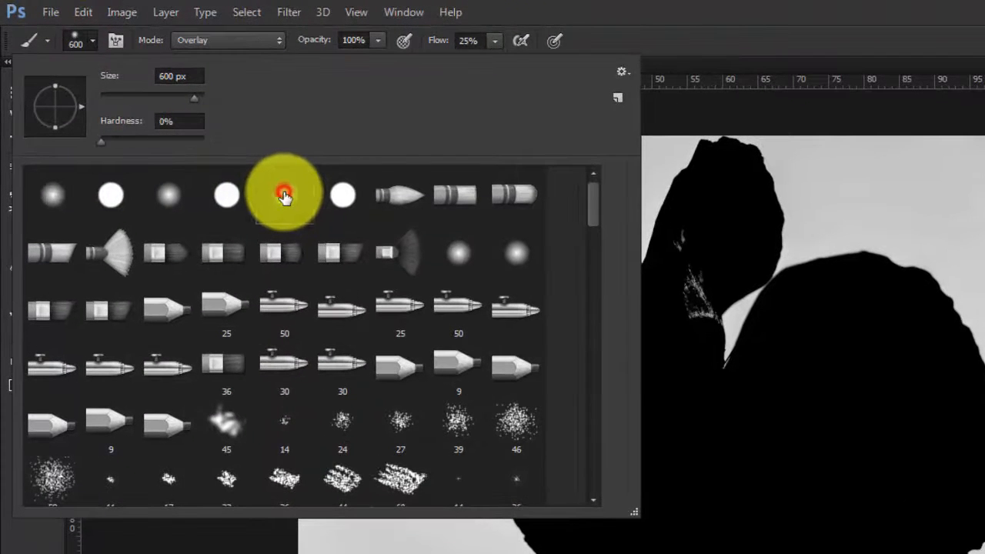
click(510, 8)
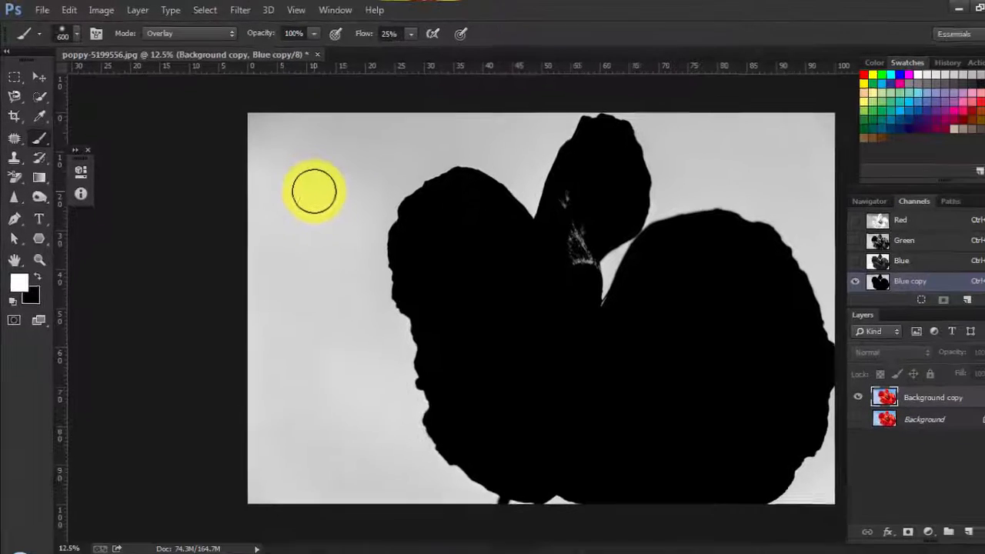
Step: Enlarge the brush and paint white over the gray background all around the flower silhouette
key(bracketright)
key(bracketright)
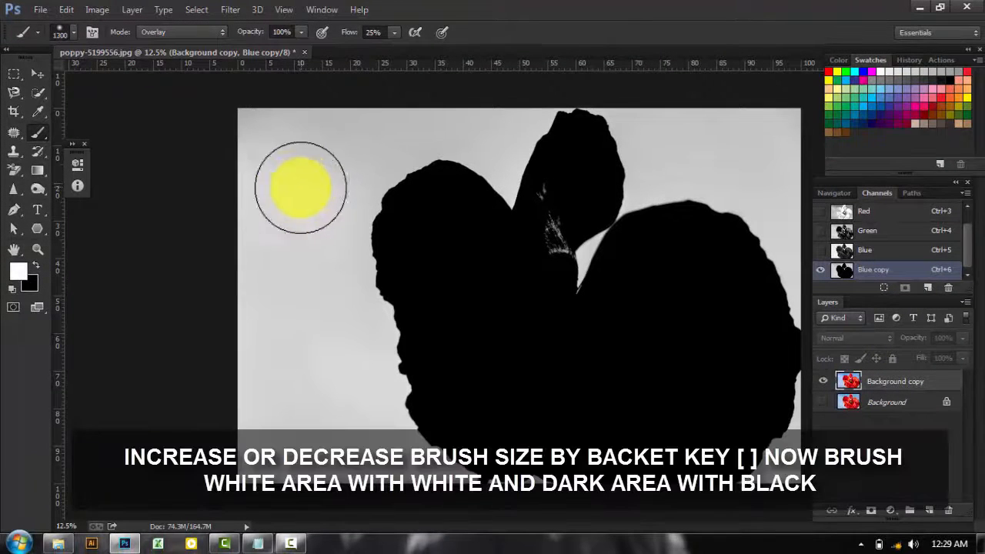
key(bracketright)
mouse_move(261, 144)
mouse_down()
mouse_move(374, 155)
mouse_move(254, 143)
mouse_move(311, 142)
mouse_move(328, 225)
mouse_move(326, 265)
mouse_move(269, 327)
mouse_move(305, 198)
mouse_move(265, 394)
mouse_move(253, 404)
mouse_move(280, 217)
mouse_move(289, 345)
mouse_move(253, 411)
mouse_move(262, 469)
mouse_move(306, 357)
mouse_move(343, 470)
mouse_move(366, 495)
mouse_move(296, 192)
mouse_move(243, 442)
mouse_move(226, 260)
mouse_move(235, 111)
mouse_move(278, 165)
mouse_move(290, 107)
mouse_move(264, 108)
mouse_move(275, 101)
mouse_move(235, 240)
mouse_move(255, 416)
mouse_move(392, 419)
mouse_move(395, 473)
mouse_move(474, 466)
mouse_move(369, 296)
mouse_move(345, 292)
mouse_move(337, 357)
mouse_move(369, 303)
mouse_move(326, 319)
mouse_move(219, 443)
mouse_move(247, 507)
mouse_move(244, 284)
mouse_move(307, 169)
mouse_move(382, 153)
mouse_move(387, 174)
mouse_move(435, 169)
mouse_move(420, 99)
mouse_move(376, 97)
mouse_move(529, 95)
mouse_move(638, 124)
mouse_move(677, 107)
mouse_move(657, 111)
mouse_move(664, 140)
mouse_move(706, 162)
mouse_move(752, 212)
mouse_move(750, 155)
mouse_move(743, 284)
mouse_move(776, 369)
mouse_move(781, 447)
mouse_move(519, 488)
mouse_move(406, 466)
mouse_move(432, 447)
mouse_move(296, 246)
mouse_move(273, 403)
mouse_move(331, 276)
mouse_move(392, 61)
mouse_move(407, 464)
mouse_move(297, 243)
mouse_move(330, 270)
mouse_move(447, 88)
mouse_move(504, 123)
mouse_move(471, 185)
mouse_move(469, 147)
mouse_move(449, 123)
mouse_move(464, 210)
mouse_move(488, 146)
mouse_move(446, 149)
mouse_move(338, 431)
mouse_move(429, 477)
mouse_move(632, 480)
mouse_move(813, 259)
mouse_move(675, 241)
mouse_move(654, 136)
mouse_move(561, 97)
mouse_move(437, 119)
mouse_move(630, 283)
mouse_move(642, 232)
mouse_move(628, 286)
mouse_move(592, 297)
mouse_move(608, 220)
mouse_move(620, 275)
mouse_move(552, 175)
mouse_move(485, 226)
mouse_move(110, 178)
mouse_up()
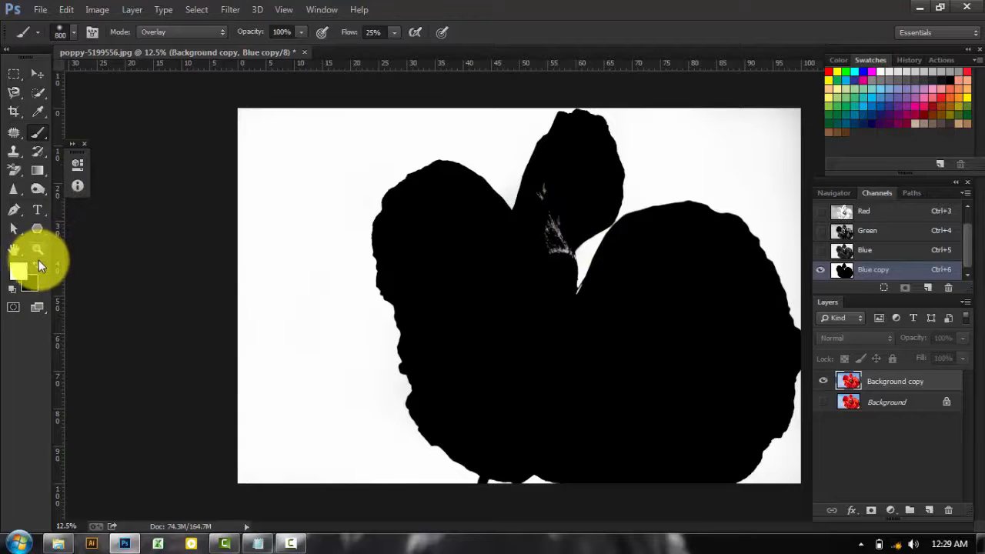
Step: Make black the foreground color and paint out the light specks inside the upright petal and flower body in the duplicated Blue channel
click(35, 262)
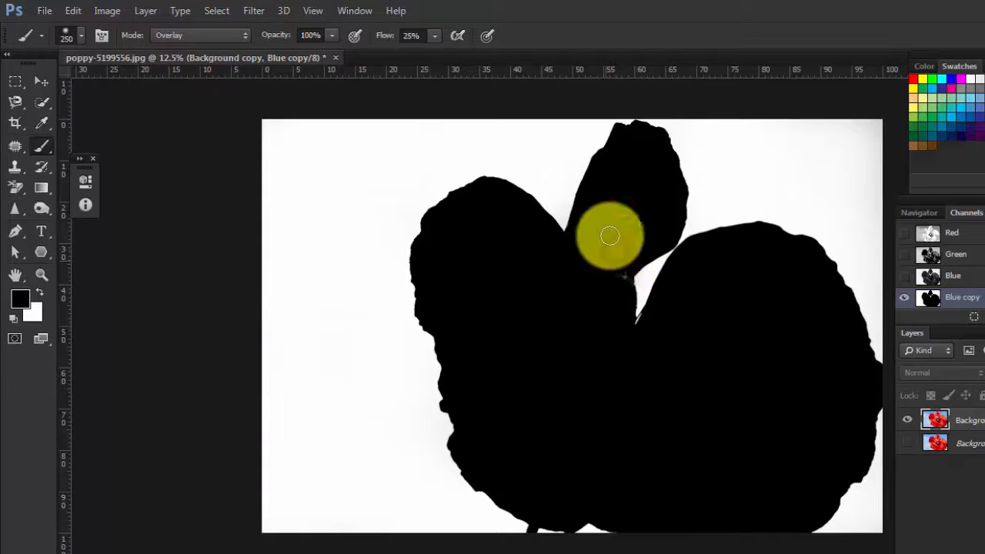
drag(629, 243, 618, 303)
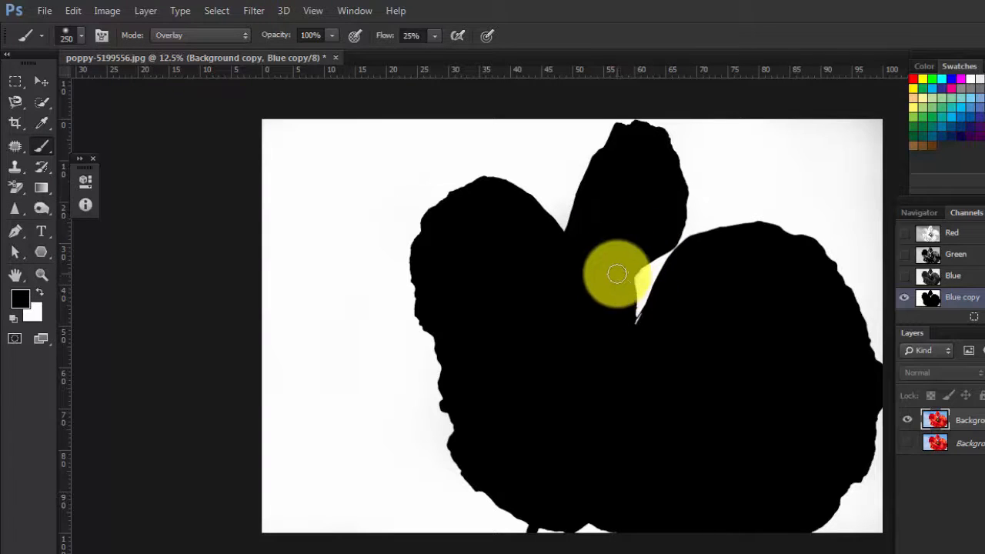
mouse_move(625, 306)
mouse_down()
mouse_move(628, 341)
mouse_move(653, 317)
mouse_up()
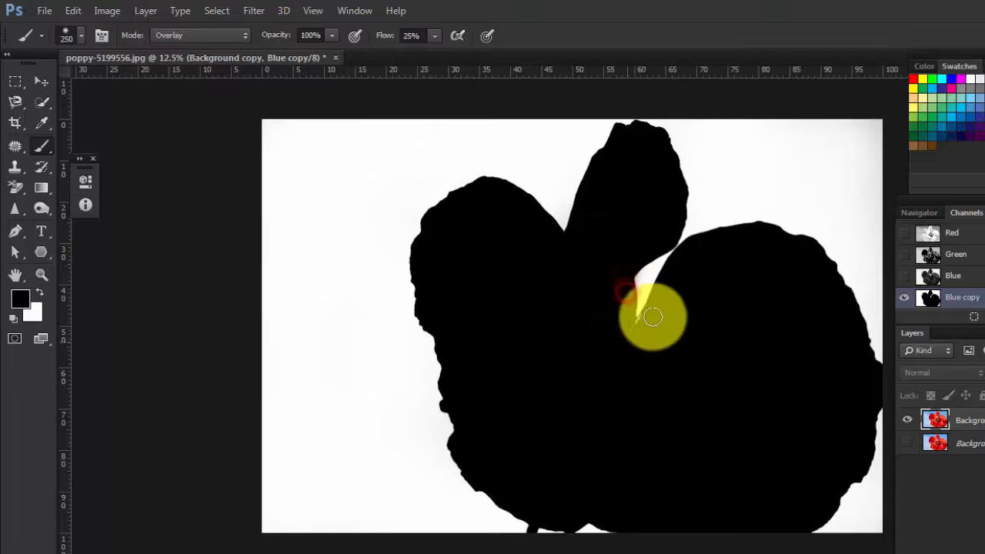
scroll(667, 333, up, 3)
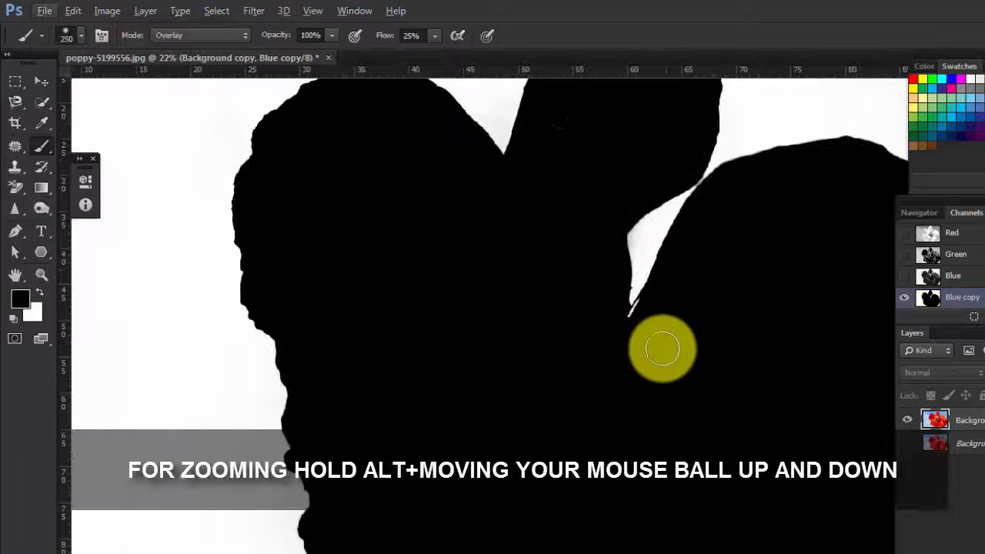
mouse_move(795, 473)
mouse_down()
mouse_move(825, 471)
mouse_move(834, 421)
mouse_up()
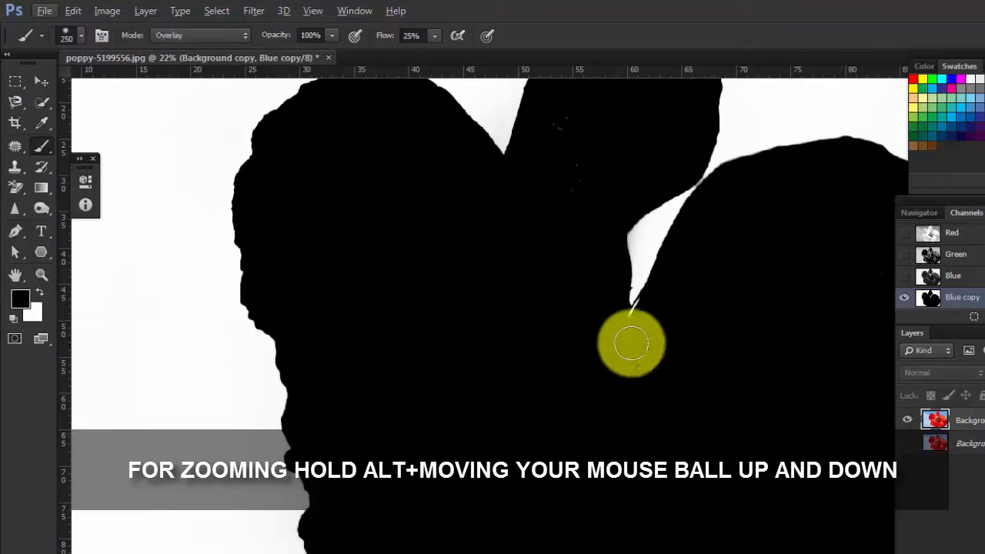
mouse_move(587, 180)
mouse_down()
mouse_move(580, 262)
mouse_move(580, 118)
mouse_up()
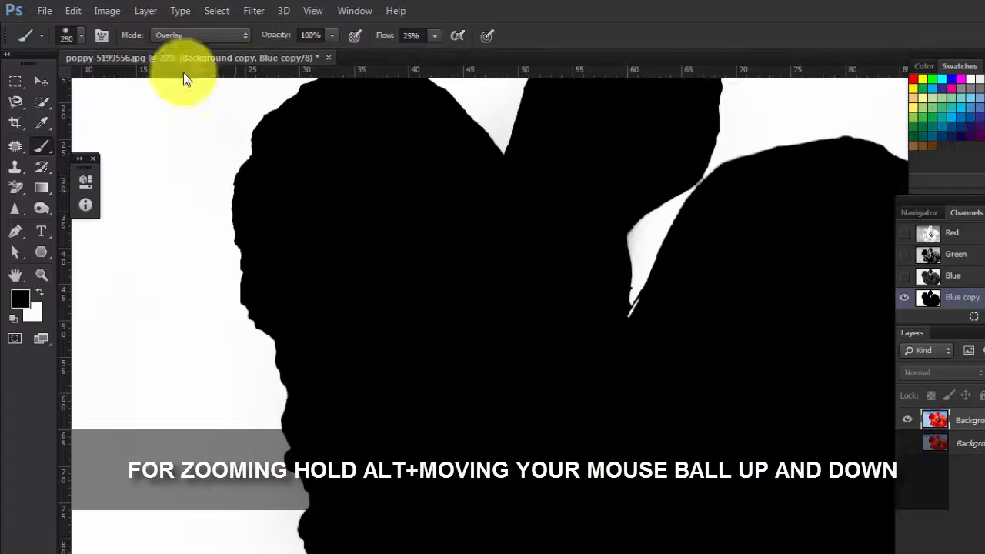
Step: Set the brush to Normal mode with 100% flow and paint black over the stray white sliver below the gap between the petals
click(201, 35)
click(206, 48)
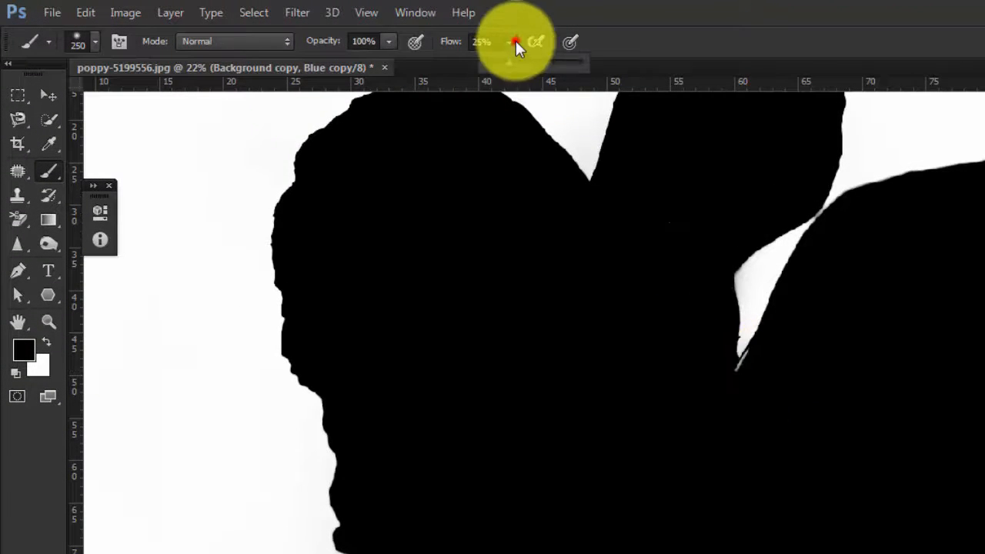
click(510, 41)
drag(510, 64, 603, 60)
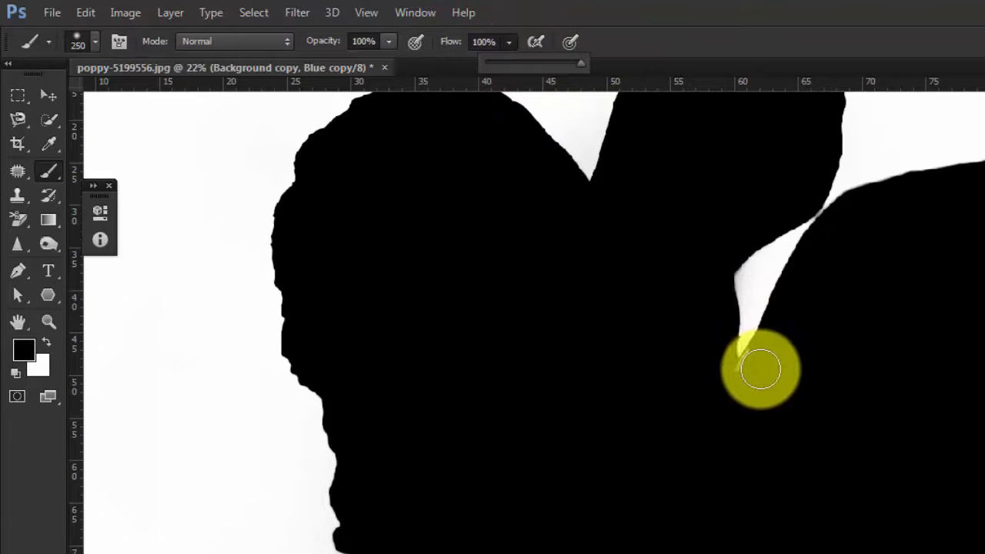
drag(761, 365, 758, 370)
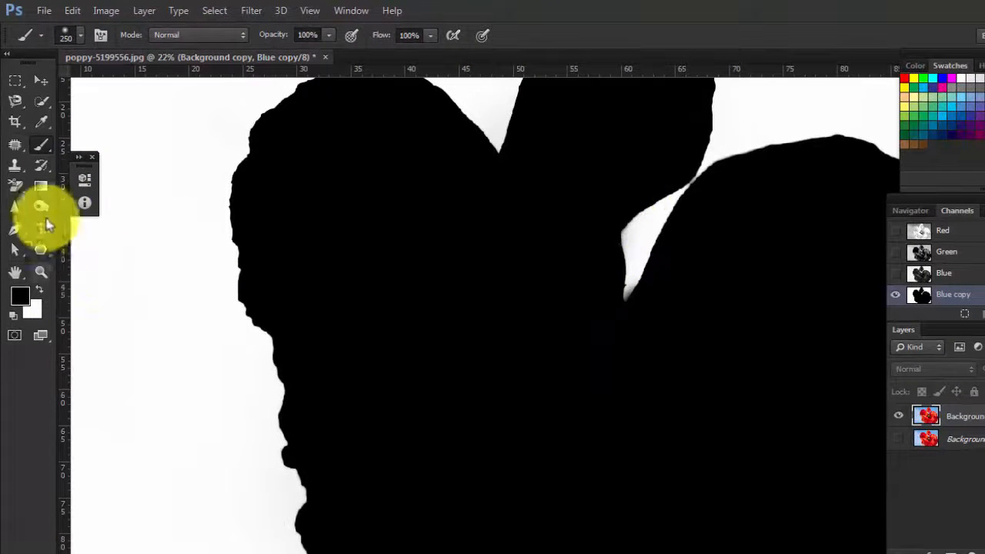
Step: Return the brush to Overlay mode, make white the foreground color and whiten the gray remnants in the gap between the petals
click(196, 35)
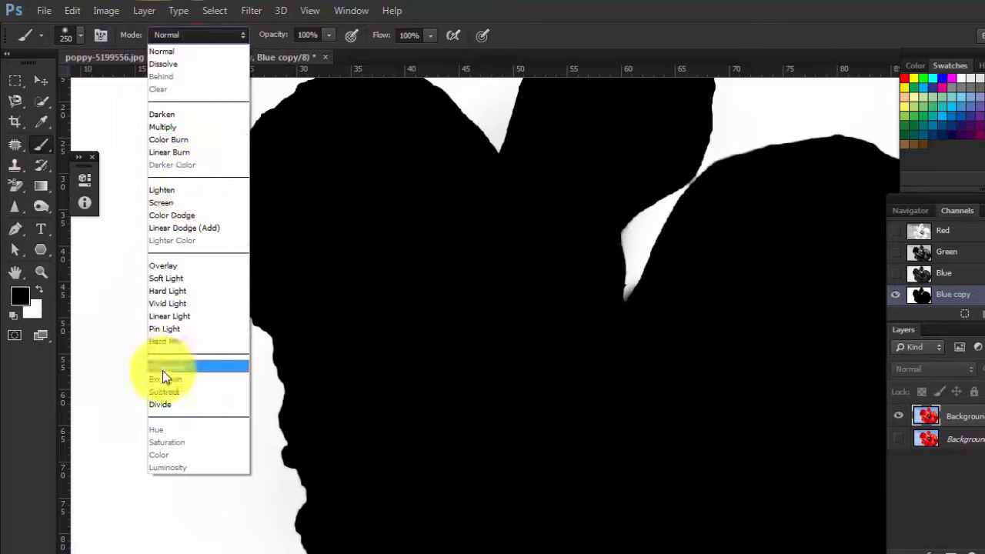
click(182, 265)
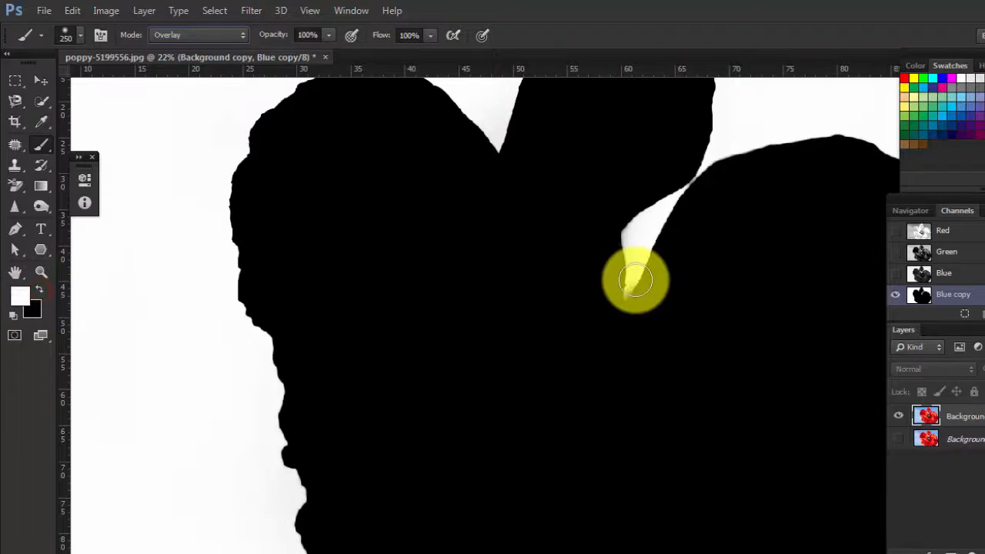
drag(631, 306, 632, 253)
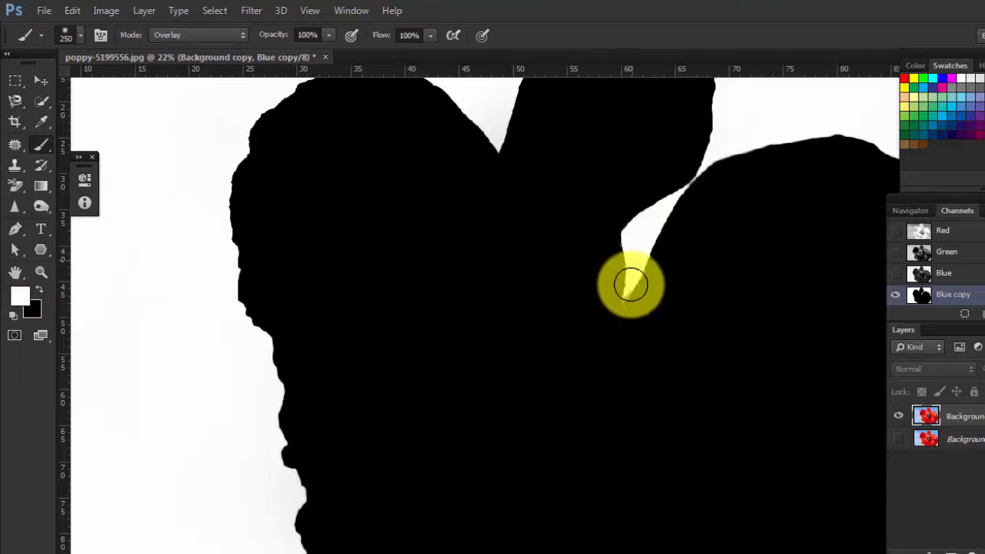
drag(627, 293, 664, 342)
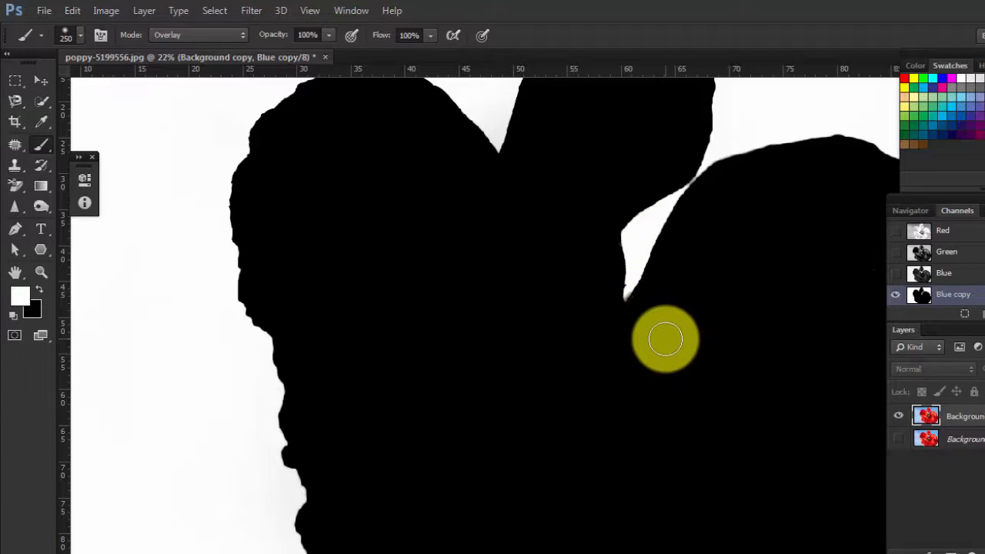
Step: Load the duplicated Blue channel as a selection and add a layer mask to the Background copy layer that hides the selected sky
click(311, 11)
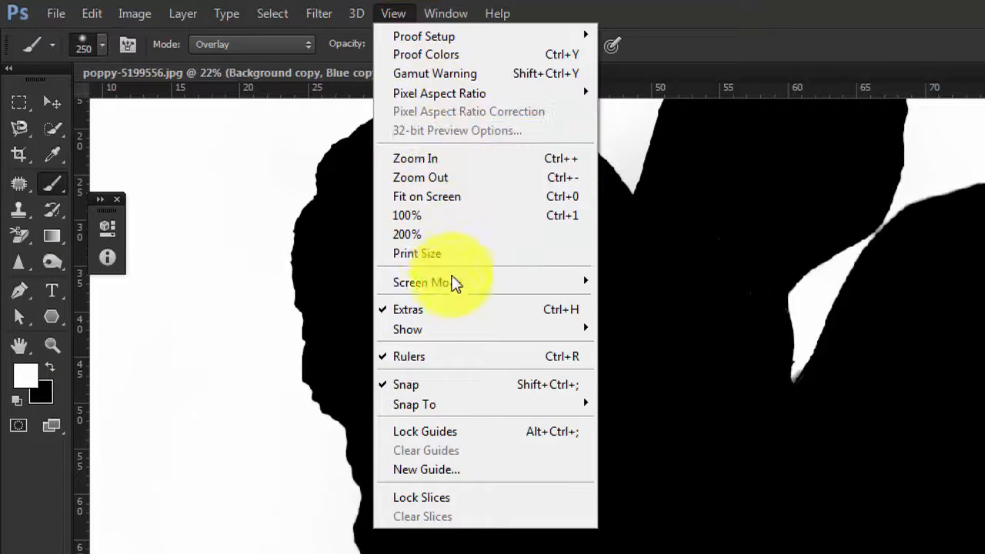
click(481, 198)
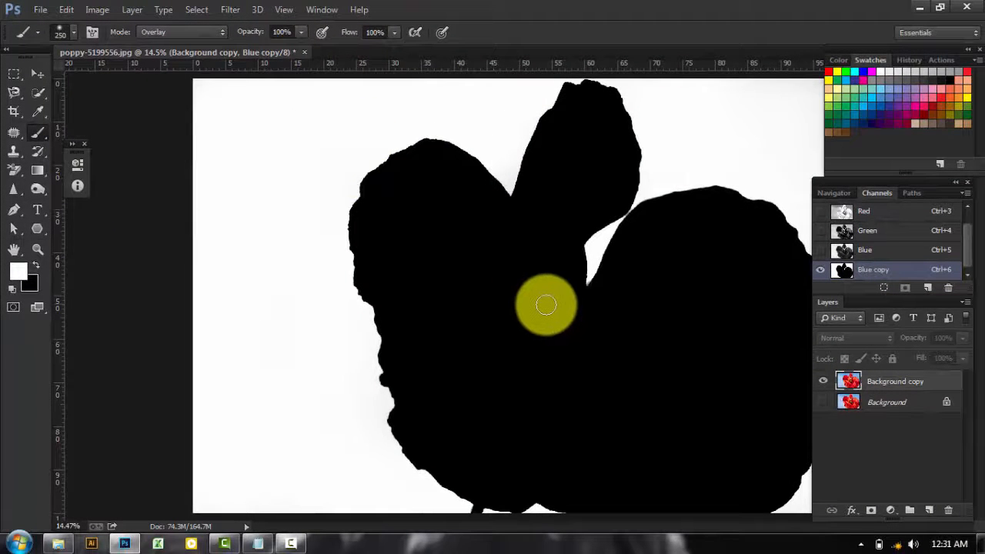
key(ctrl+minus)
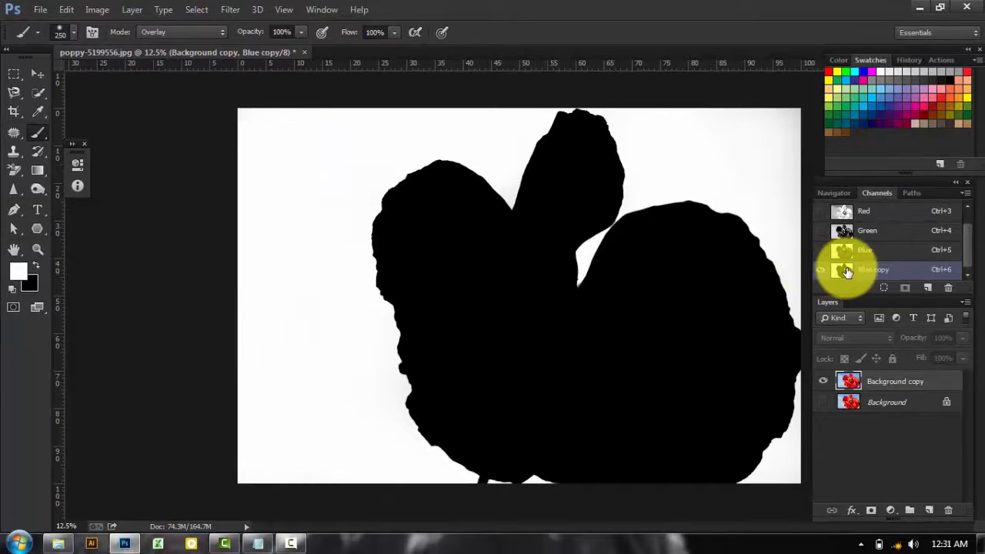
click(859, 382)
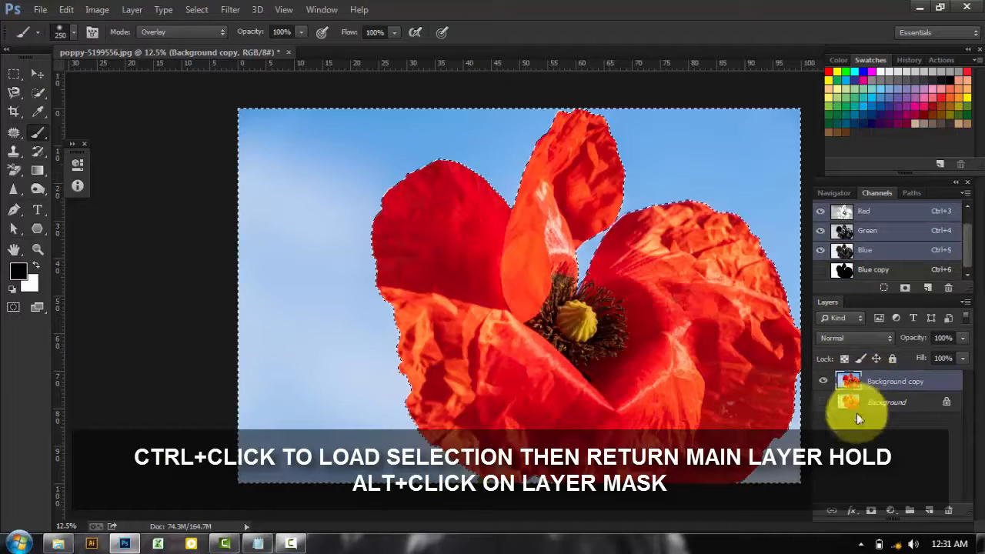
click(873, 511)
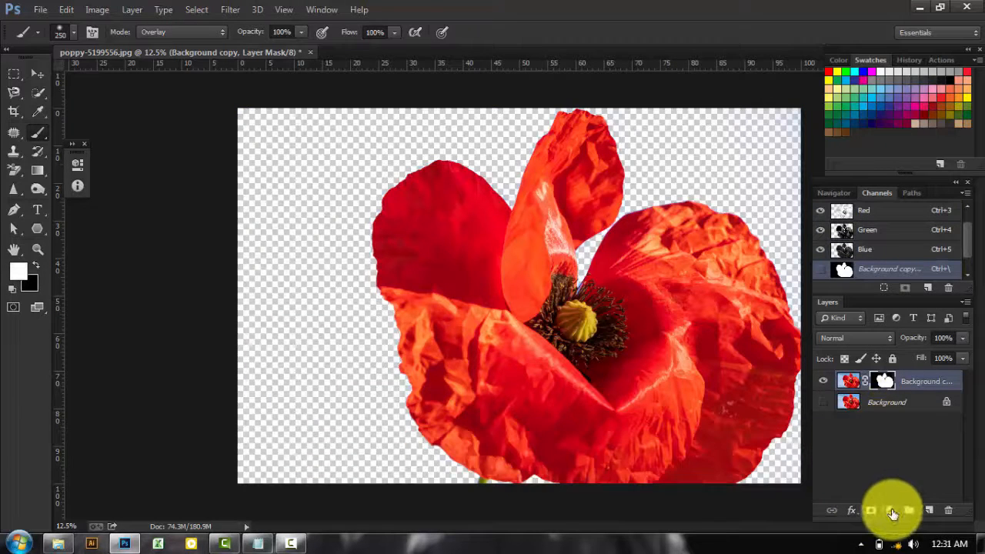
Step: Add a black Solid Color fill layer and place it directly below the masked poppy layer
click(891, 510)
click(895, 195)
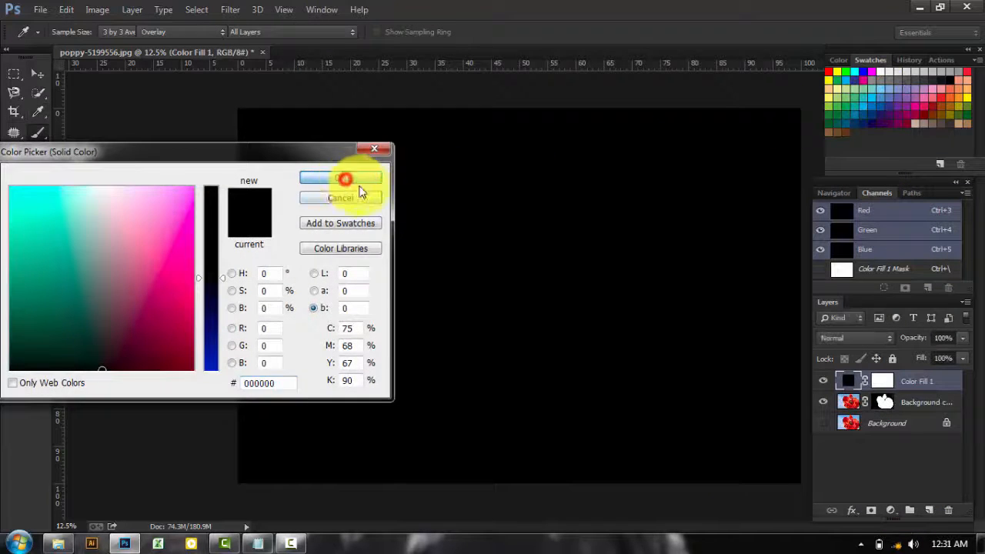
click(343, 178)
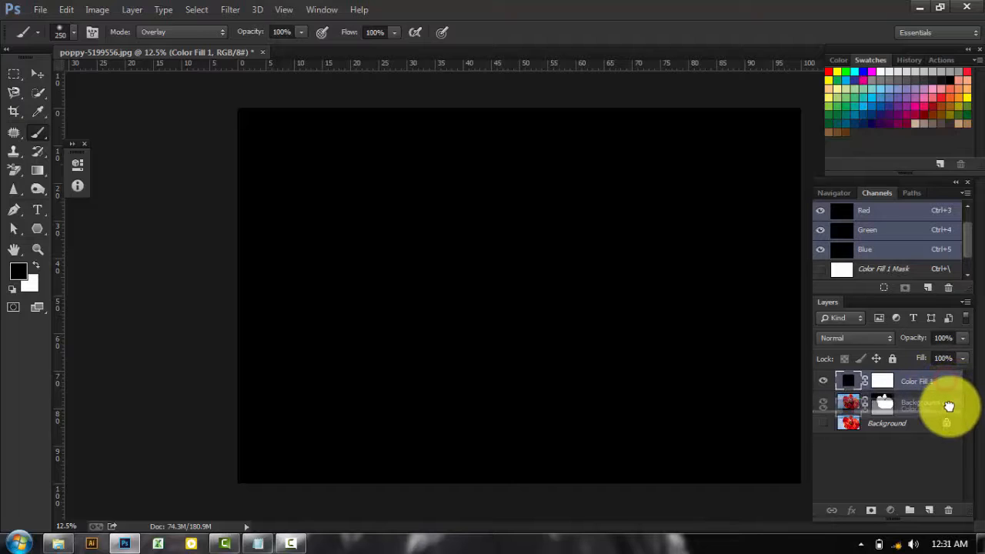
drag(949, 405, 949, 407)
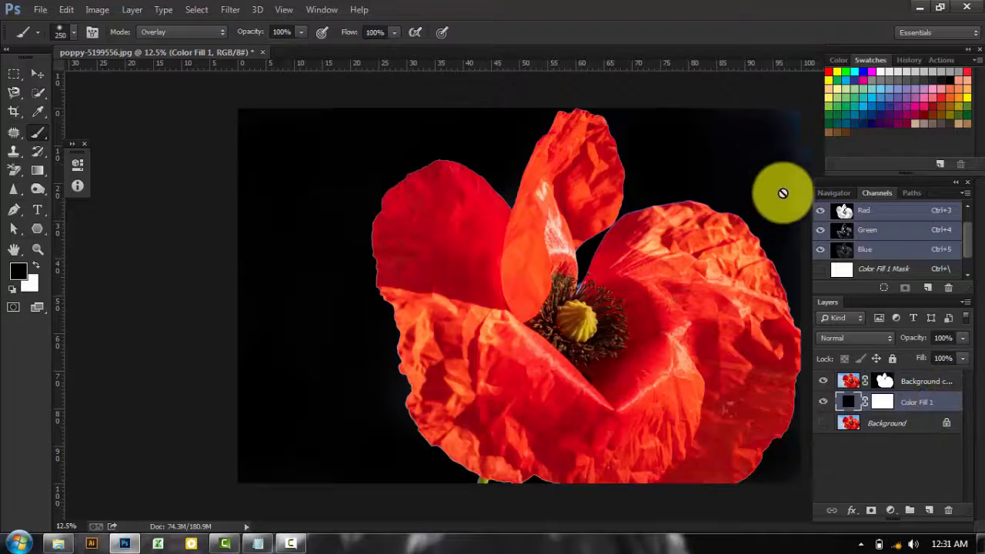
Step: Display the poppy layer's mask on its own and set up the Burn tool with the Shadows range and 17% exposure
click(880, 382)
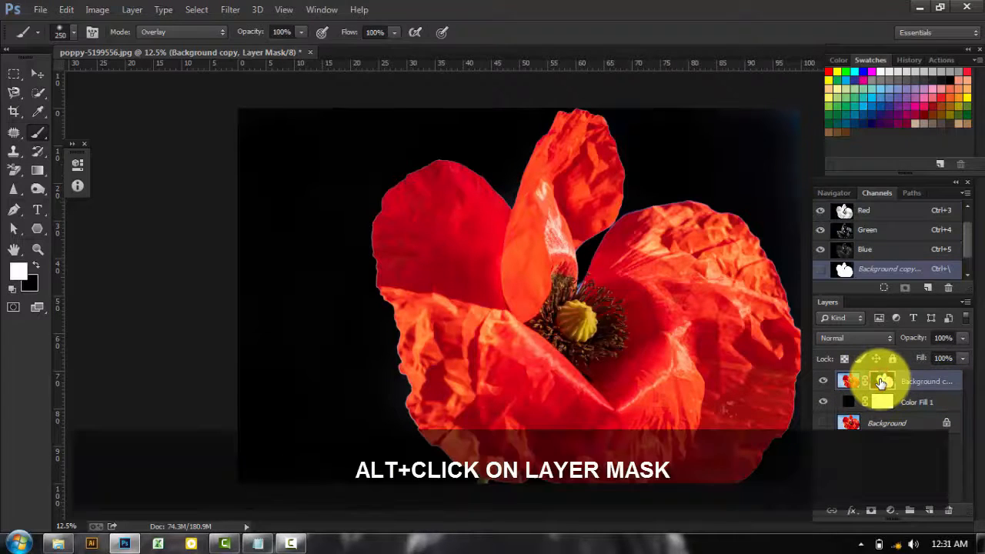
alt+click(880, 381)
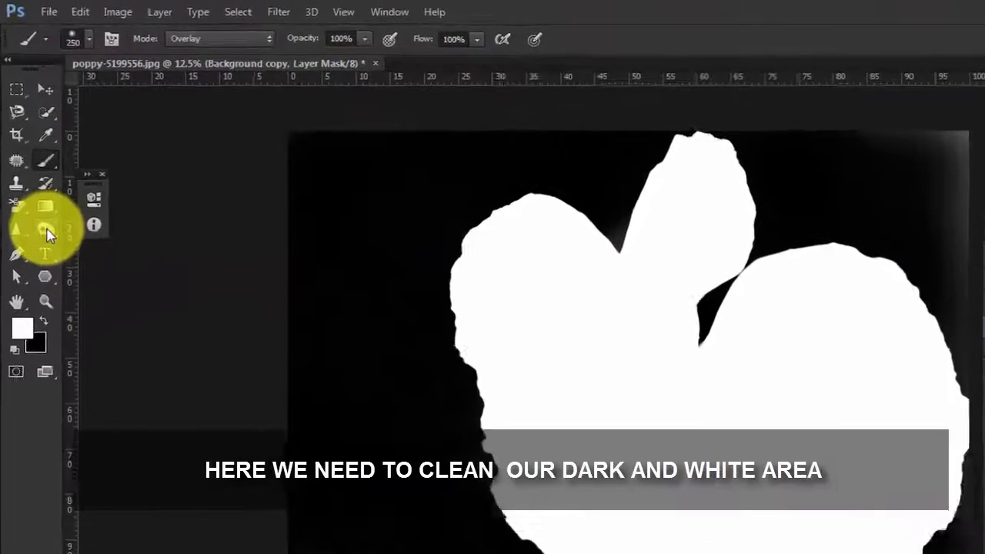
click(38, 189)
click(139, 297)
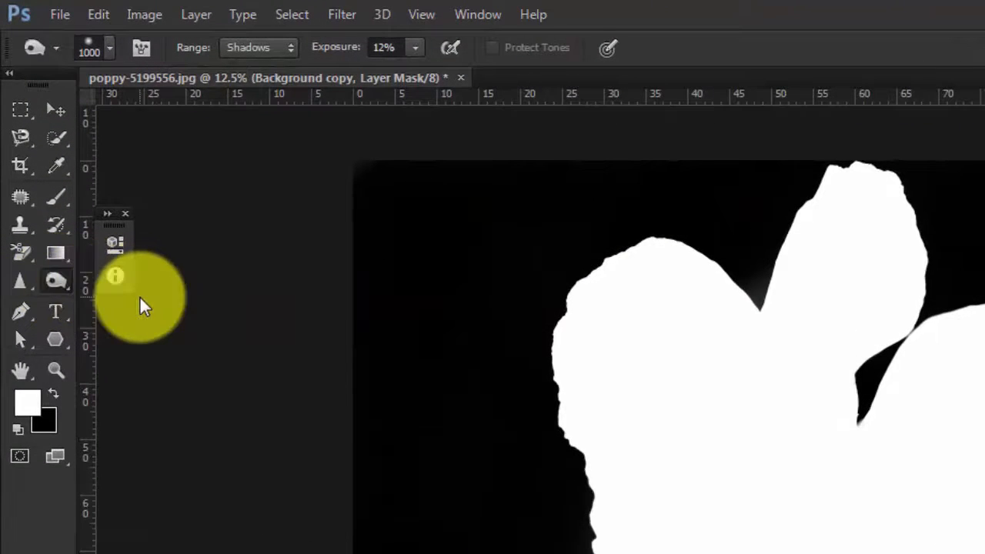
click(291, 48)
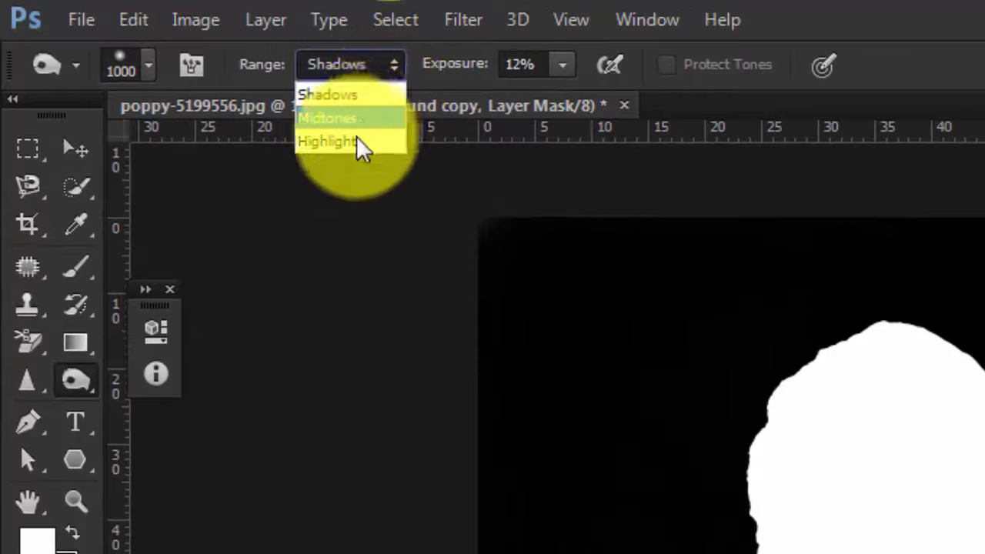
click(372, 92)
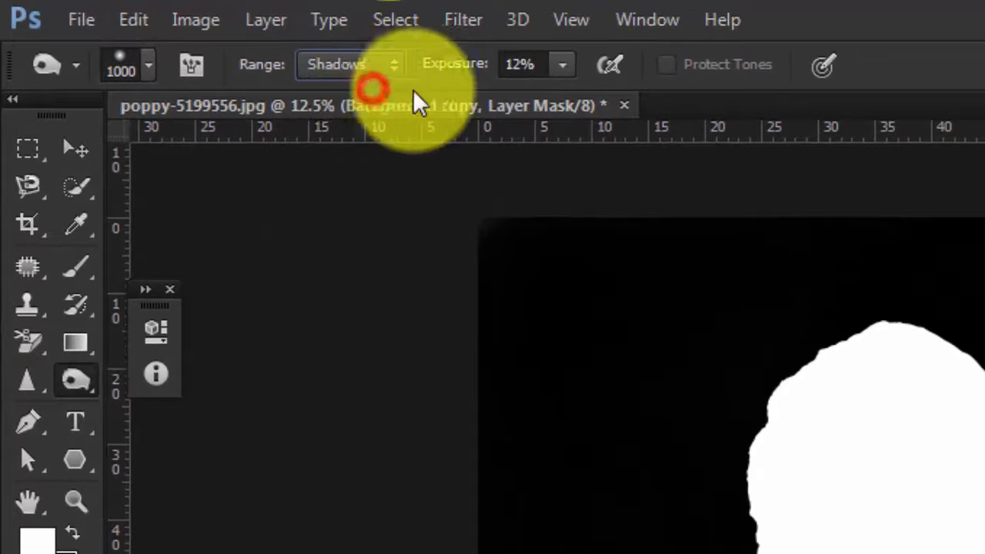
click(562, 65)
drag(560, 84, 576, 110)
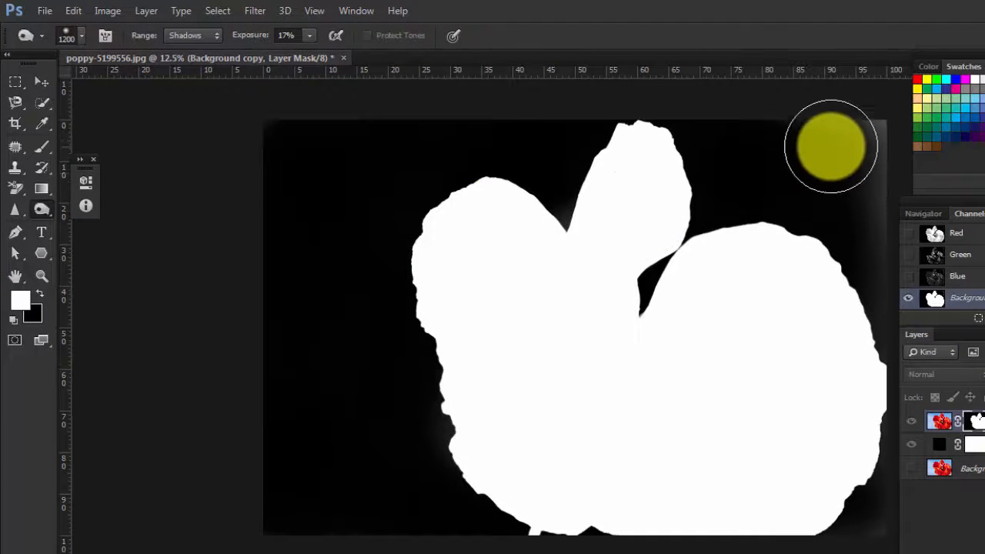
Step: Burn the gray areas around the flower in the mask to solid black, then switch the canvas back to the image
click(841, 146)
mouse_move(858, 218)
mouse_down()
mouse_move(856, 149)
mouse_move(859, 199)
mouse_move(839, 123)
mouse_move(843, 134)
mouse_move(859, 117)
mouse_move(869, 124)
mouse_move(870, 154)
mouse_move(807, 158)
mouse_up()
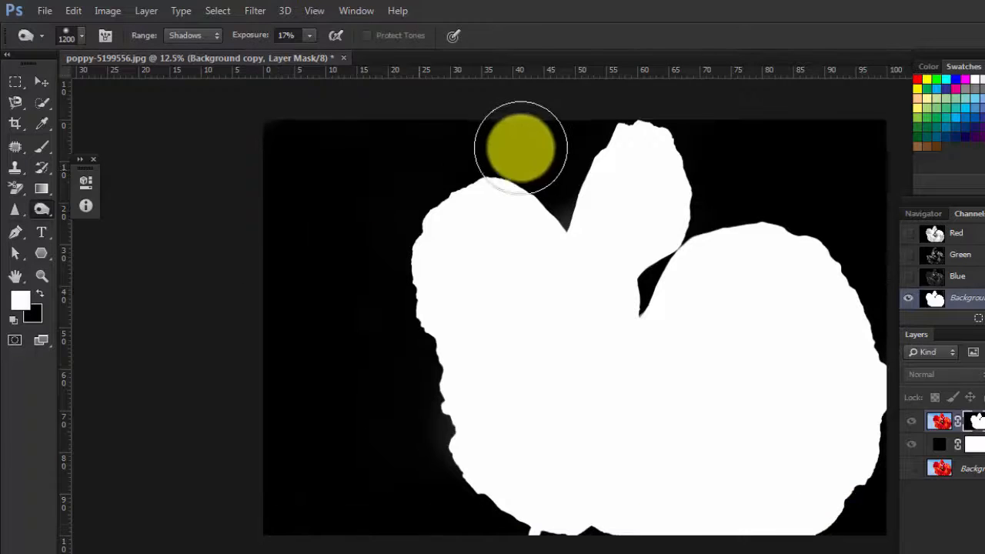
mouse_move(412, 411)
mouse_down()
mouse_move(421, 470)
mouse_move(443, 512)
mouse_move(423, 398)
mouse_move(499, 529)
mouse_move(562, 530)
mouse_up()
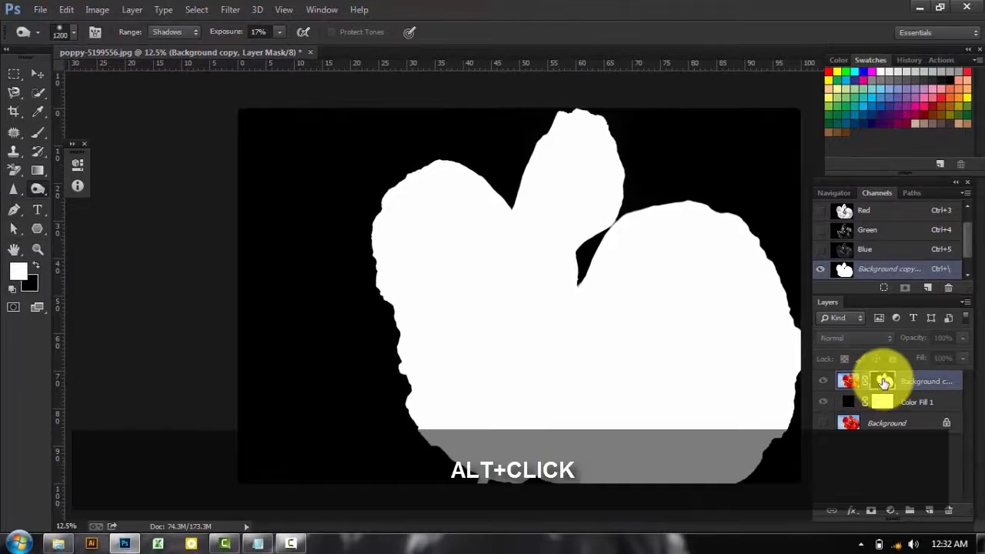
alt+click(883, 382)
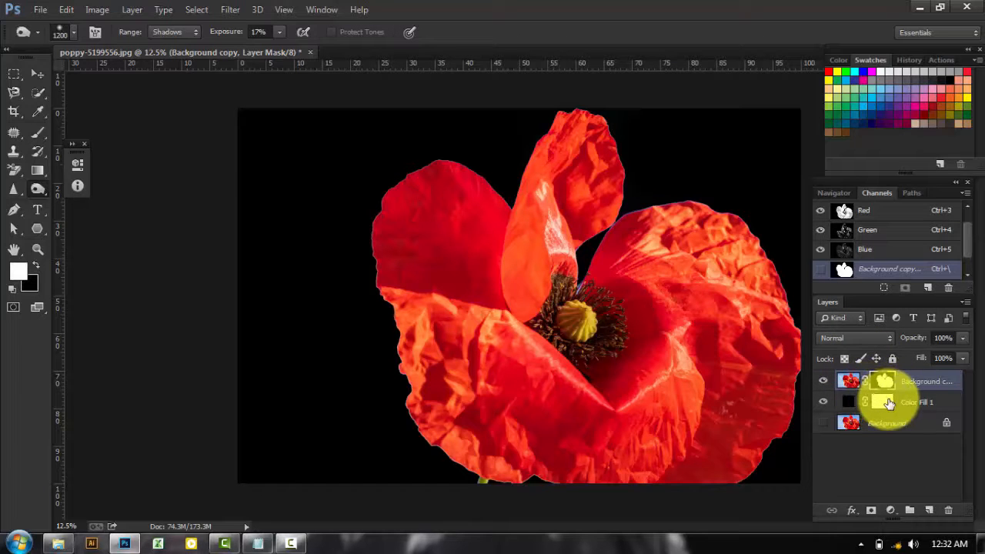
Step: Try coral, purple, blue and violet swatches for the Solid Color fill layer behind the poppy and settle on light pink
key(ctrl+minus)
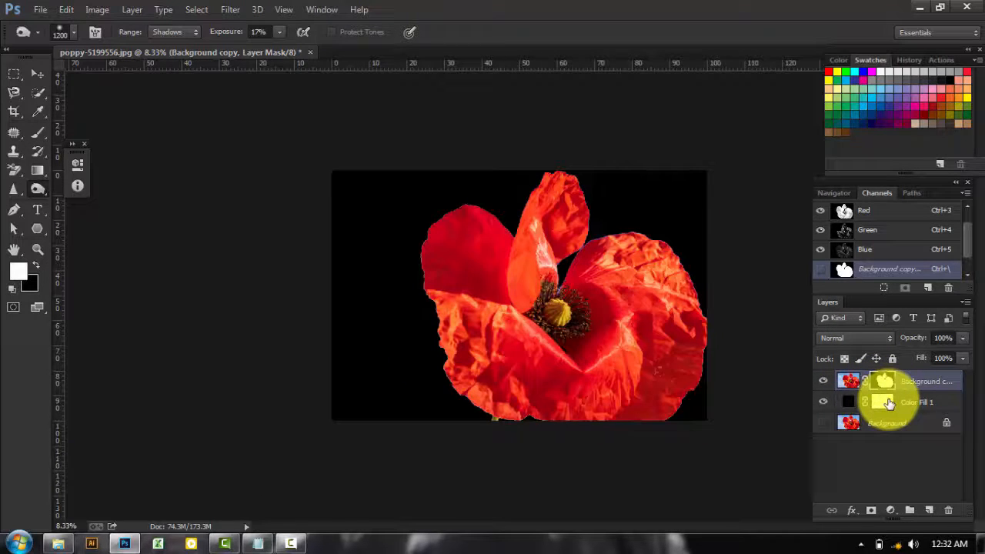
double_click(846, 408)
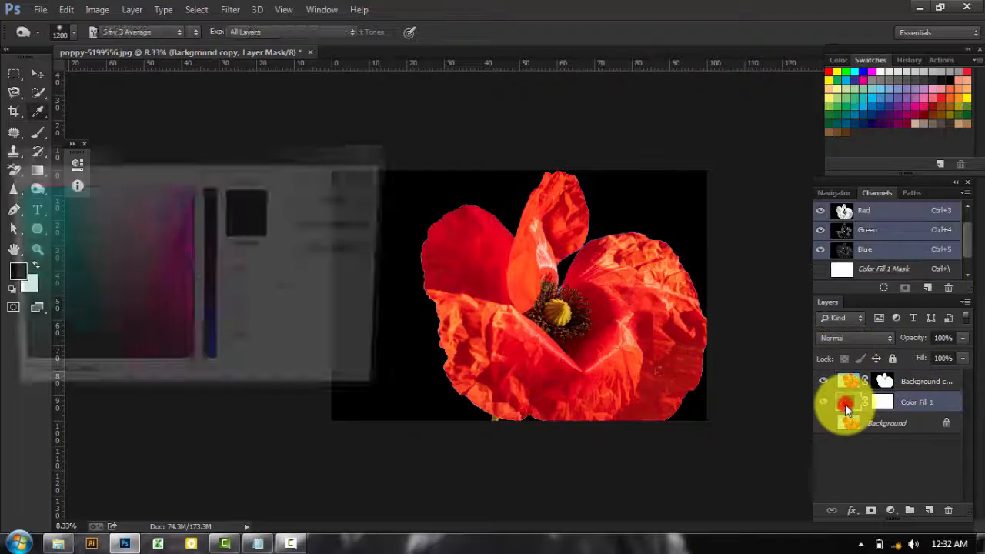
click(909, 95)
click(927, 96)
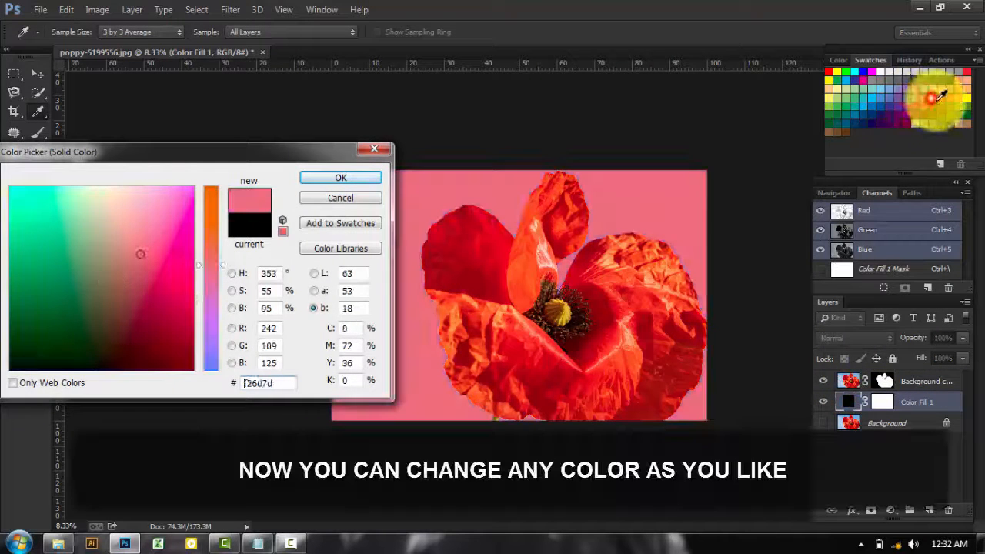
click(922, 99)
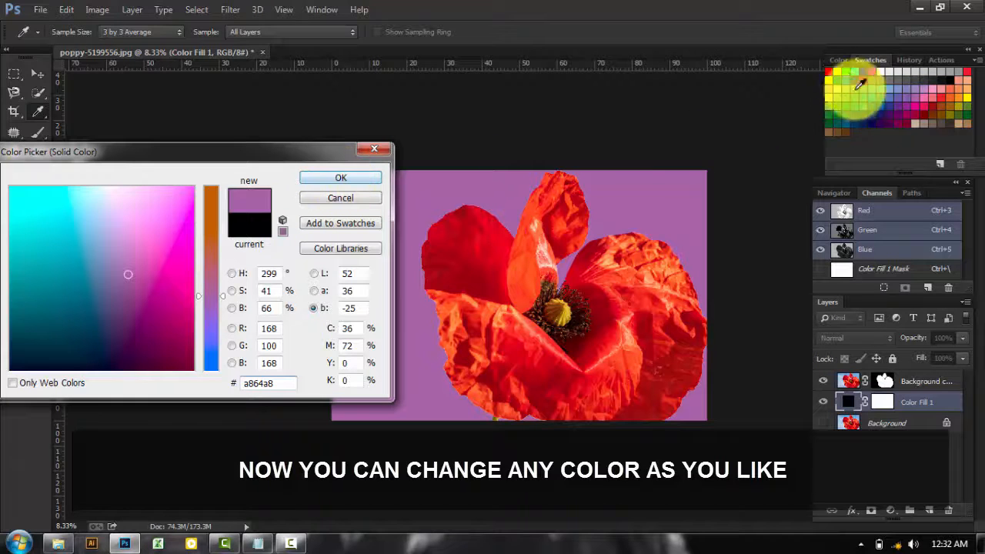
click(842, 77)
click(851, 83)
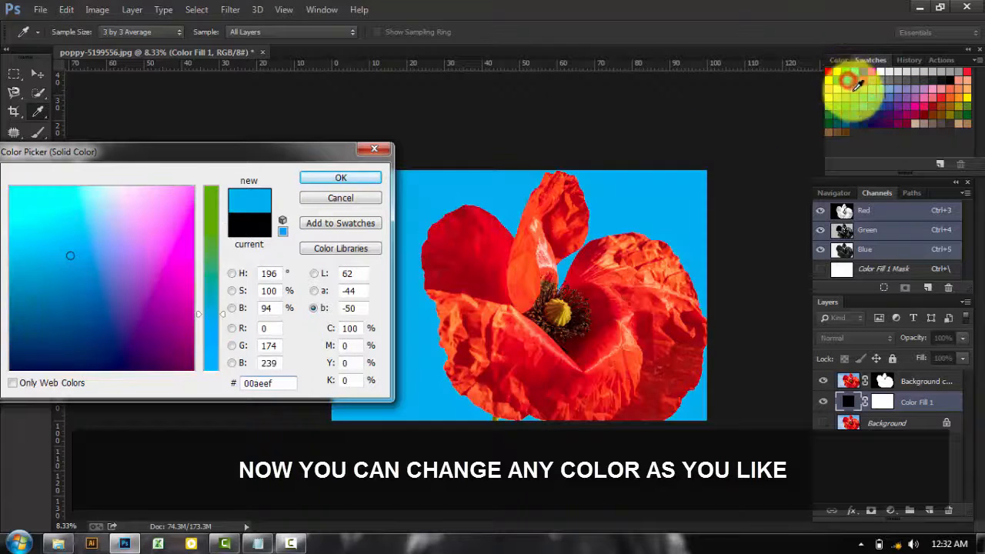
click(893, 93)
click(912, 98)
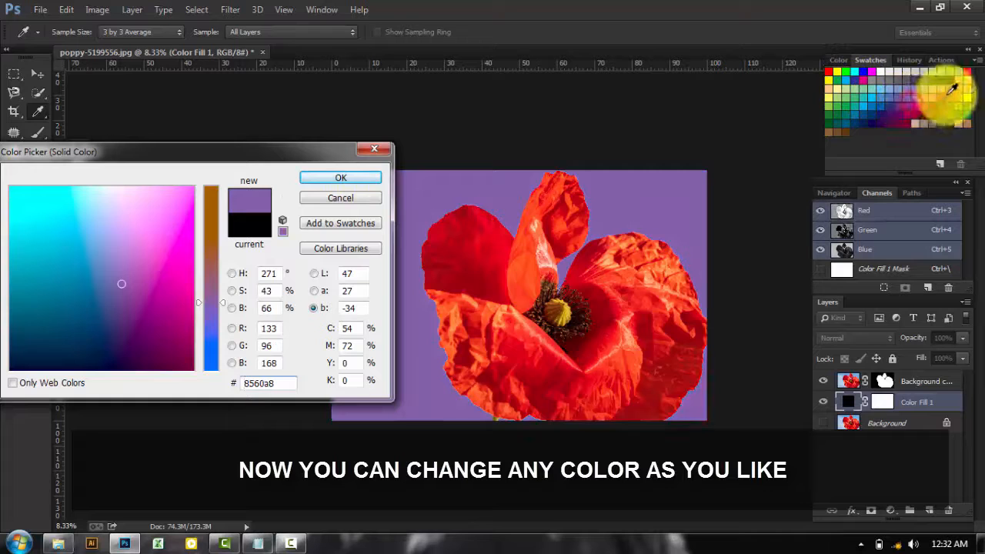
click(937, 85)
click(350, 181)
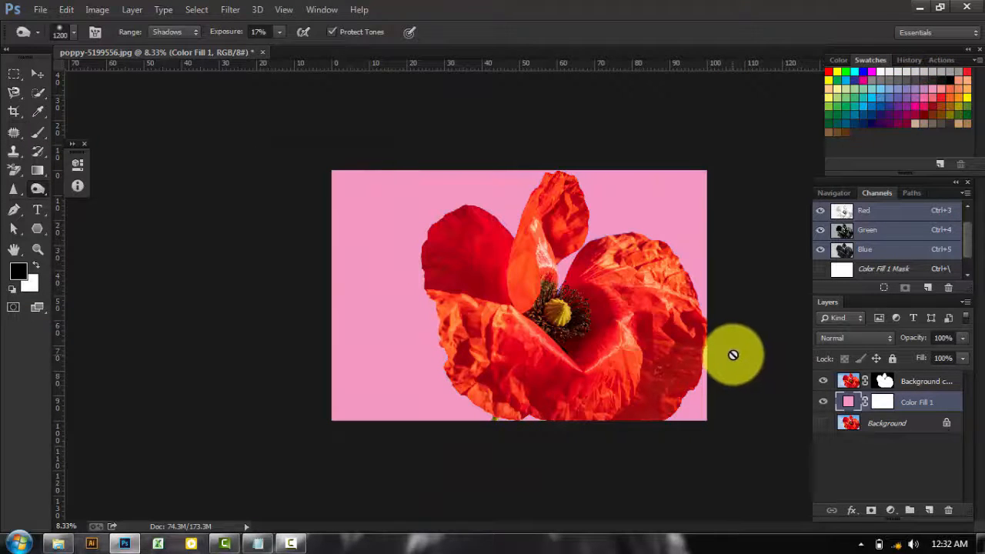
key(ctrl+plus)
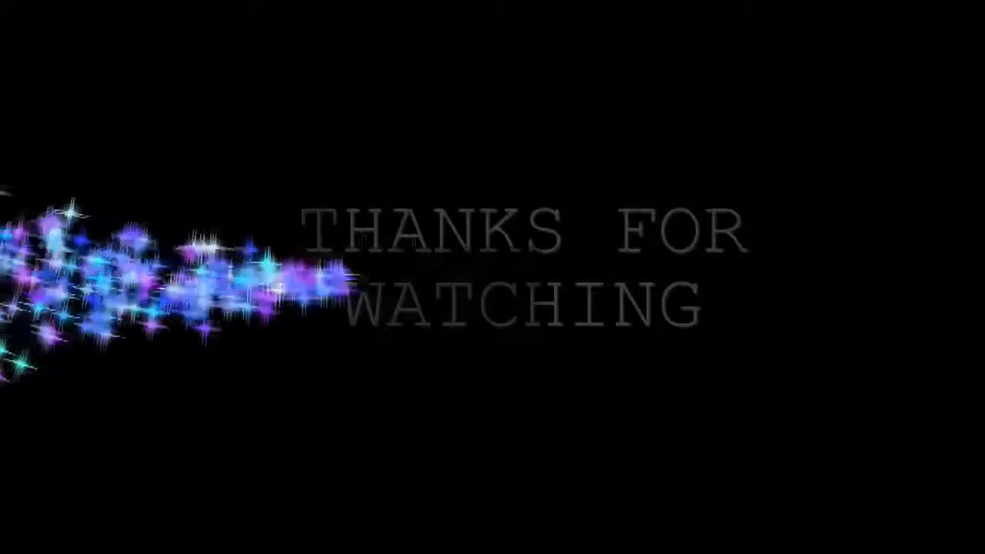